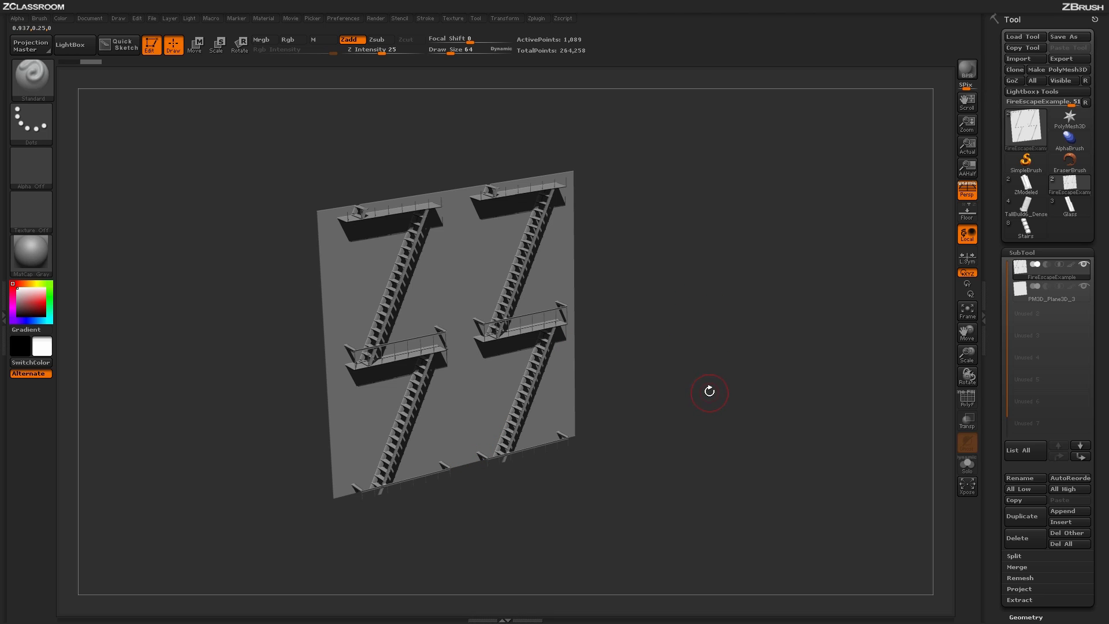
Step: Inspect the FireEscapeExample and PM3D_Plane3D_3 subtools one at a time in Solo mode, and show both together again
{"action": "left_click_drag", "start_coordinate": [724, 394], "coordinate": [705, 407]}
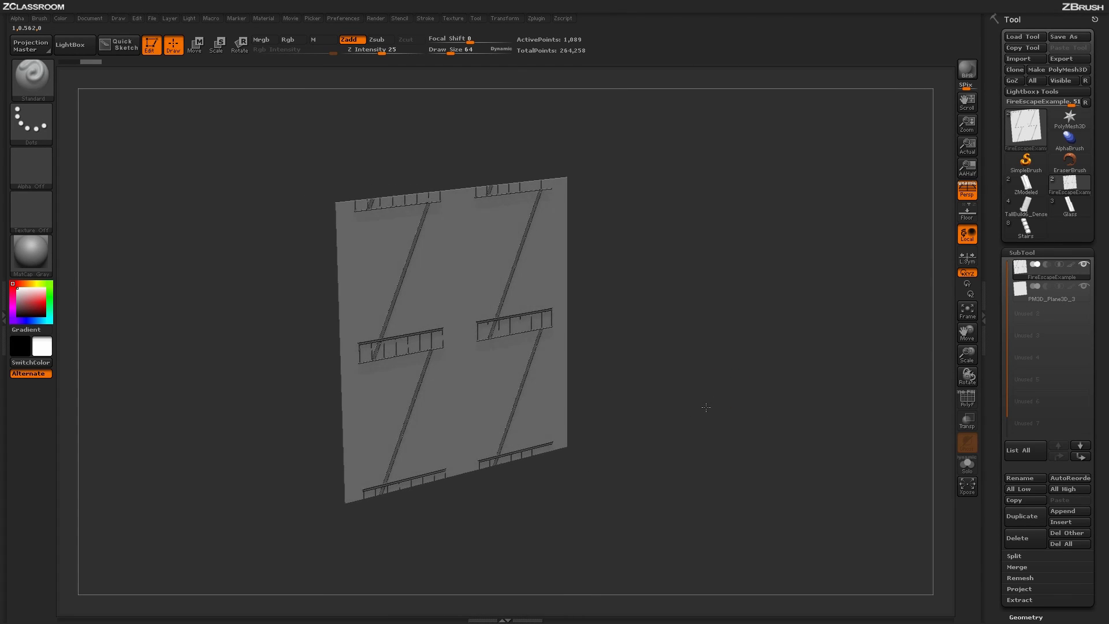
{"action": "mouse_move", "coordinate": [1042, 271]}
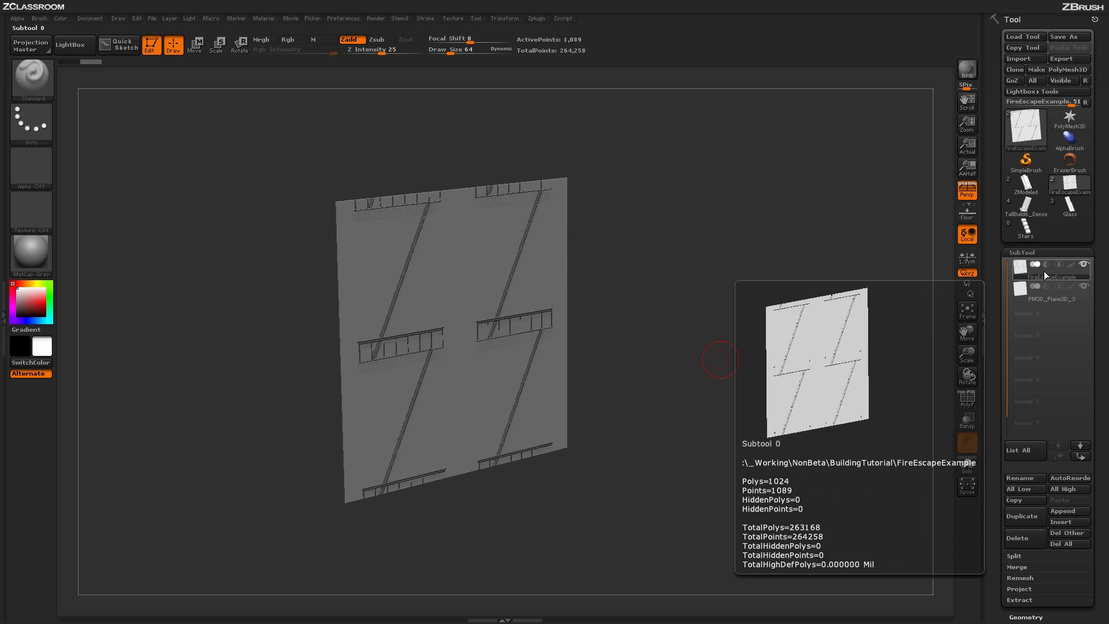
{"action": "mouse_move", "coordinate": [1046, 292]}
{"action": "left_click", "coordinate": [966, 464]}
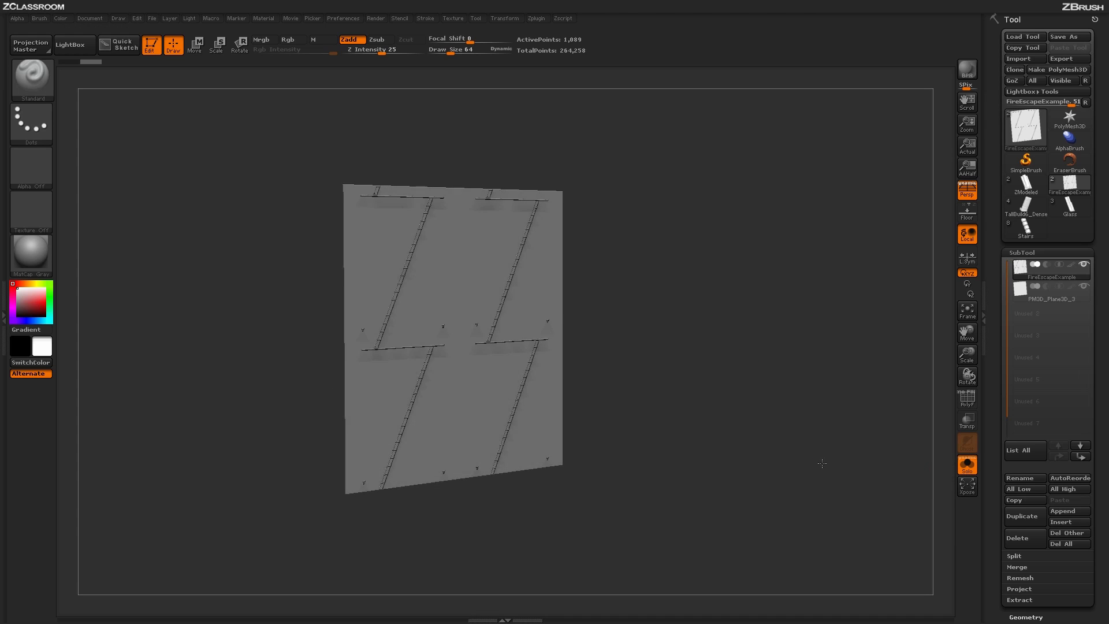
{"action": "left_click_drag", "start_coordinate": [822, 463], "coordinate": [891, 402]}
{"action": "left_click", "coordinate": [1039, 295]}
{"action": "left_click_drag", "start_coordinate": [795, 401], "coordinate": [818, 402]}
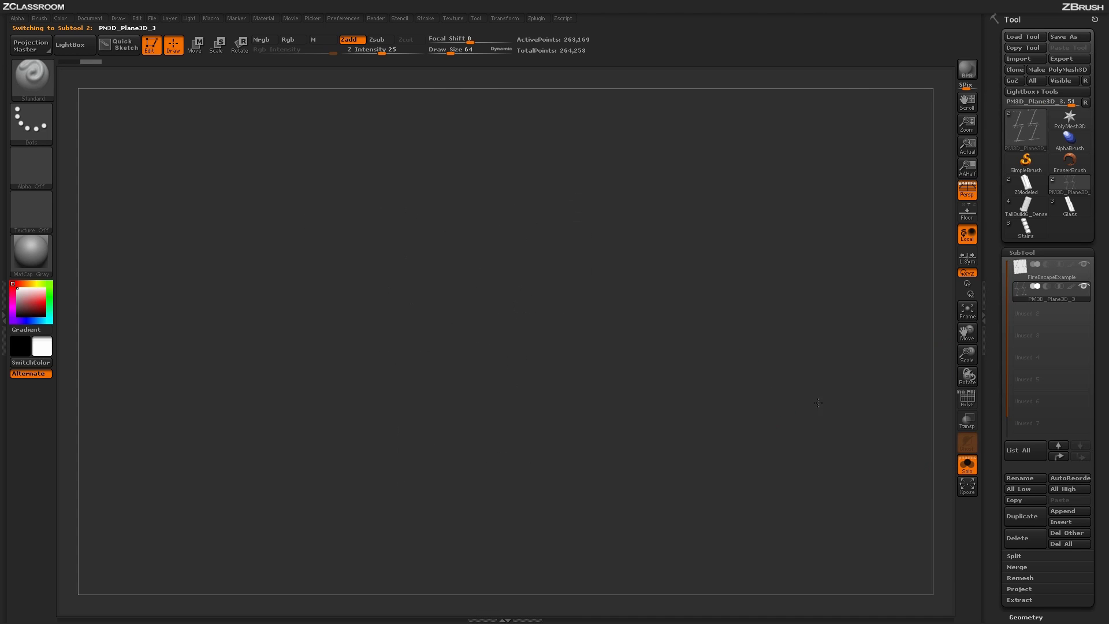
{"action": "key", "text": "Up"}
{"action": "mouse_move", "coordinate": [795, 467]}
{"action": "left_mouse_down"}
{"action": "mouse_move", "coordinate": [790, 452]}
{"action": "mouse_move", "coordinate": [797, 463]}
{"action": "left_mouse_up"}
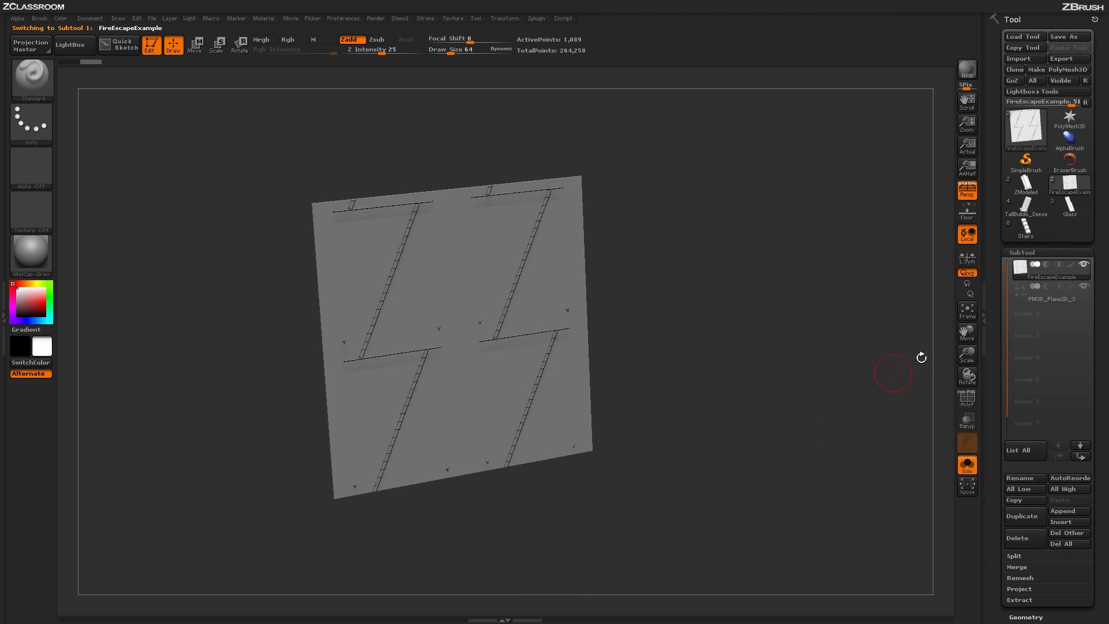
{"action": "left_click_drag", "start_coordinate": [815, 412], "coordinate": [639, 361]}
{"action": "left_click", "coordinate": [968, 466]}
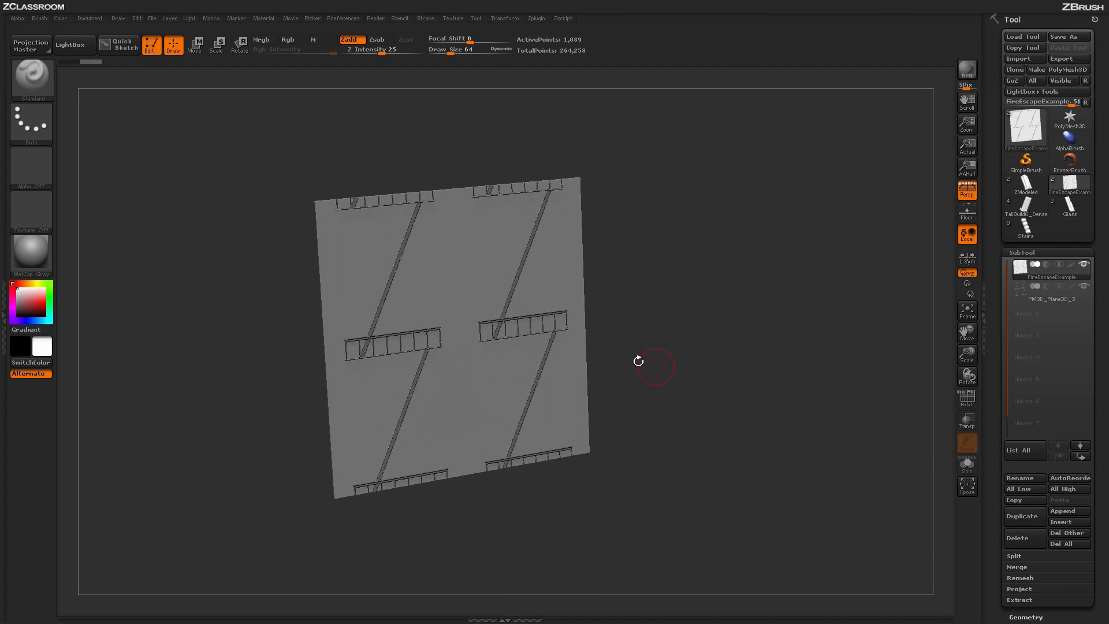
Step: Render the complete fire escape with BPR and examine its two subtools
{"action": "mouse_move", "coordinate": [735, 396]}
{"action": "left_mouse_down"}
{"action": "mouse_move", "coordinate": [756, 341]}
{"action": "mouse_move", "coordinate": [754, 404]}
{"action": "left_mouse_up"}
{"action": "key", "text": "shift+r"}
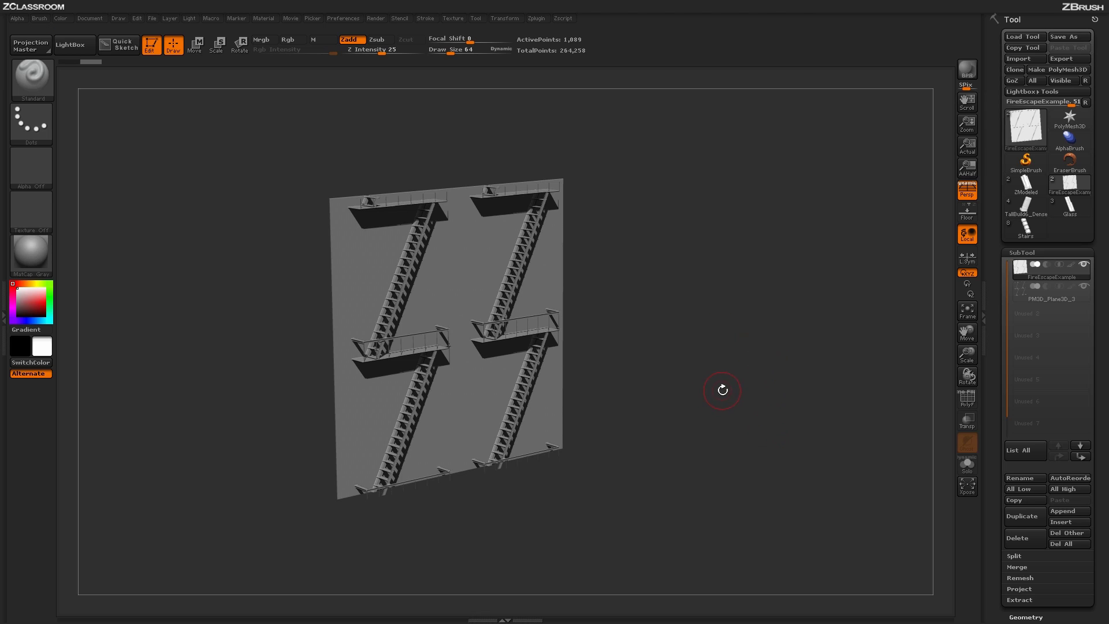
{"action": "mouse_move", "coordinate": [1045, 297]}
{"action": "mouse_move", "coordinate": [1046, 276]}
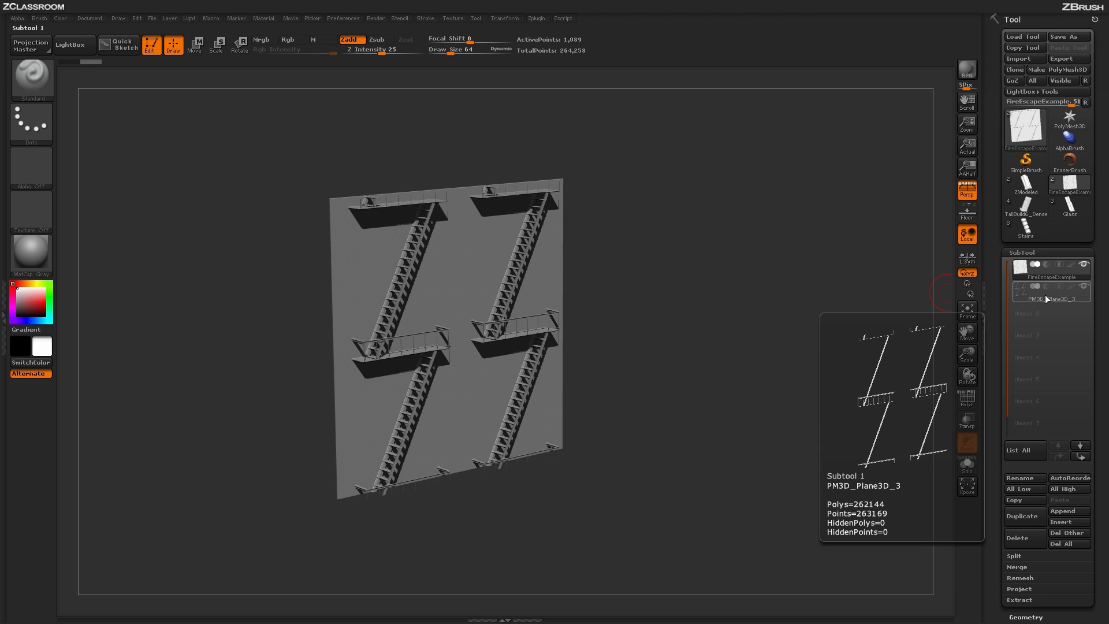
{"action": "key", "text": "alt+Tab"}
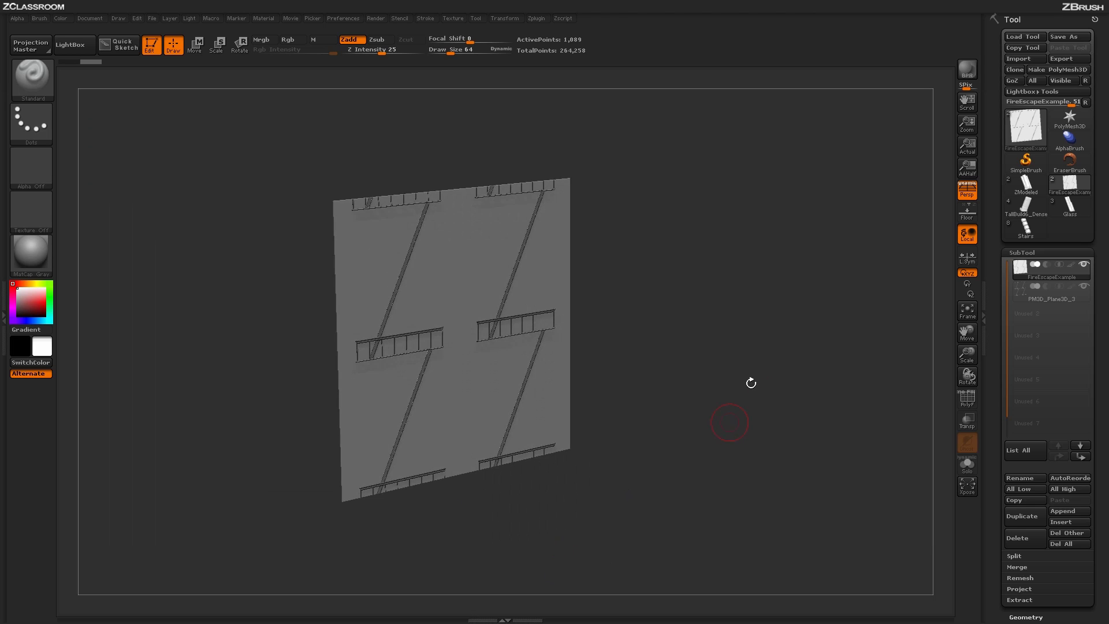
Step: Hide the PM3D_Plane3D_3 subtool and render the FireEscapeExample subtool alone with BPR
{"action": "mouse_move", "coordinate": [717, 380]}
{"action": "left_mouse_down"}
{"action": "mouse_move", "coordinate": [730, 381]}
{"action": "mouse_move", "coordinate": [720, 380]}
{"action": "left_mouse_up"}
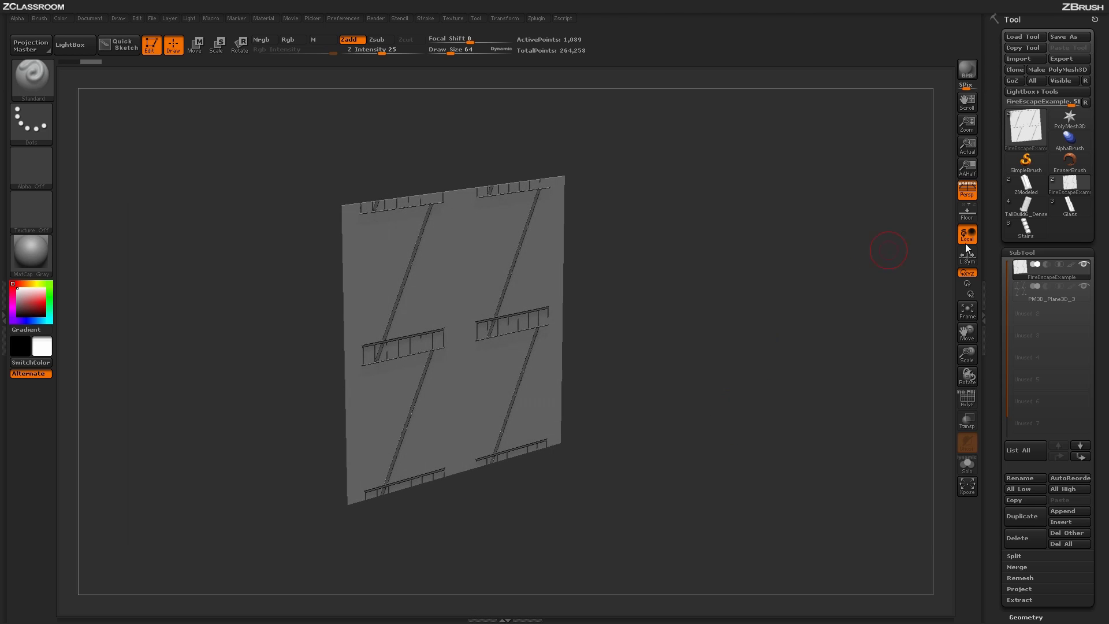
{"action": "left_click", "coordinate": [1083, 286]}
{"action": "mouse_move", "coordinate": [775, 431]}
{"action": "left_mouse_down"}
{"action": "mouse_move", "coordinate": [728, 463]}
{"action": "mouse_move", "coordinate": [768, 439]}
{"action": "left_mouse_up"}
{"action": "left_click_drag", "start_coordinate": [616, 330], "coordinate": [700, 364]}
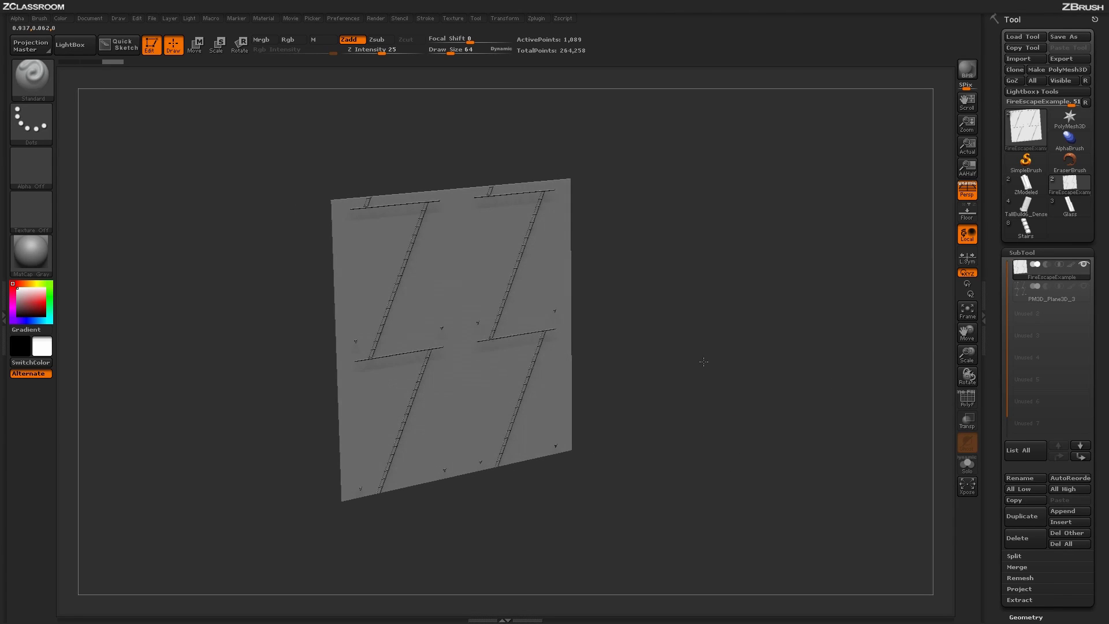
{"action": "left_click", "coordinate": [959, 72]}
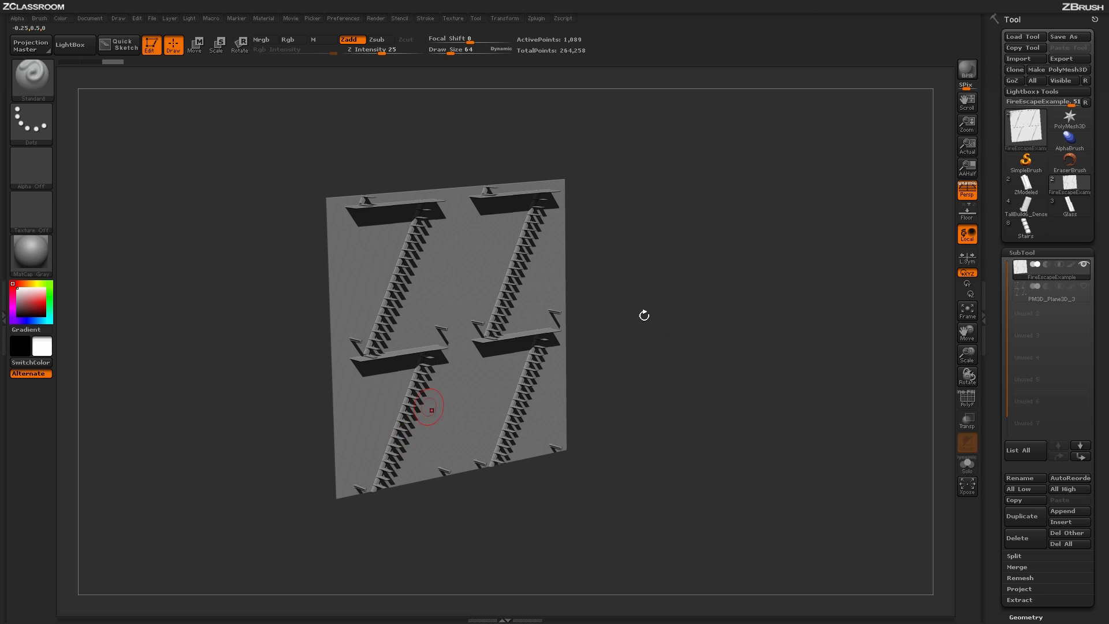
Step: Make PM3D_Plane3D_3 the active subtool, hide FireEscapeExample and render the railings on their own
{"action": "left_click", "coordinate": [1052, 297]}
{"action": "left_click", "coordinate": [1083, 264]}
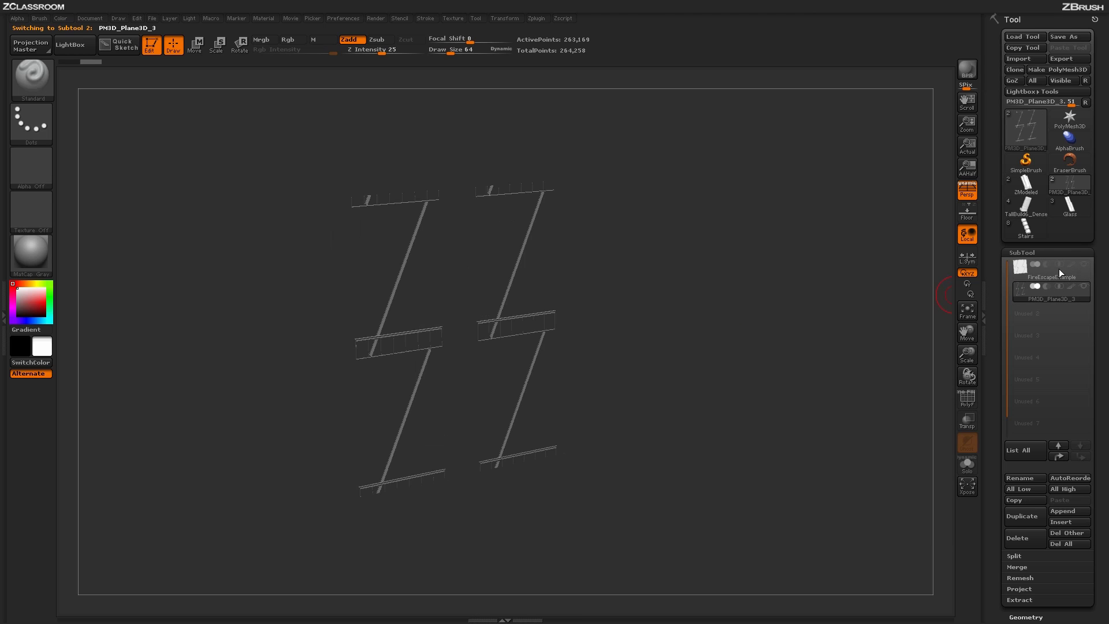
{"action": "left_click", "coordinate": [966, 69]}
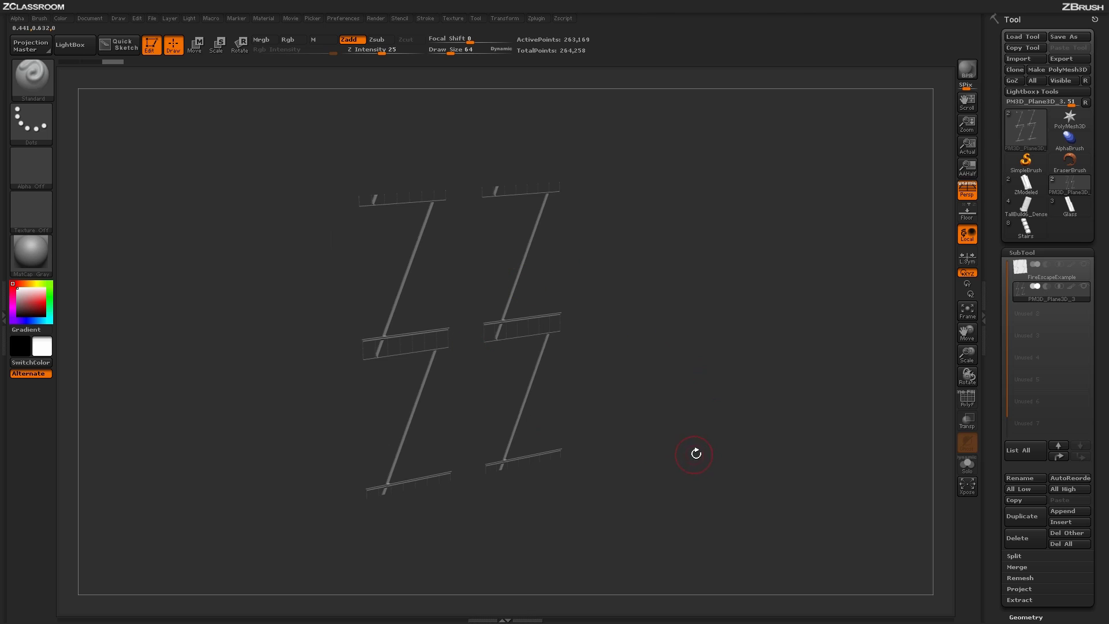
Step: Show the FireEscapeExample subtool again and render both fire escape subtools together with BPR
{"action": "left_click", "coordinate": [1083, 264]}
{"action": "left_click_drag", "start_coordinate": [775, 407], "coordinate": [800, 387]}
{"action": "key", "text": "shift+r"}
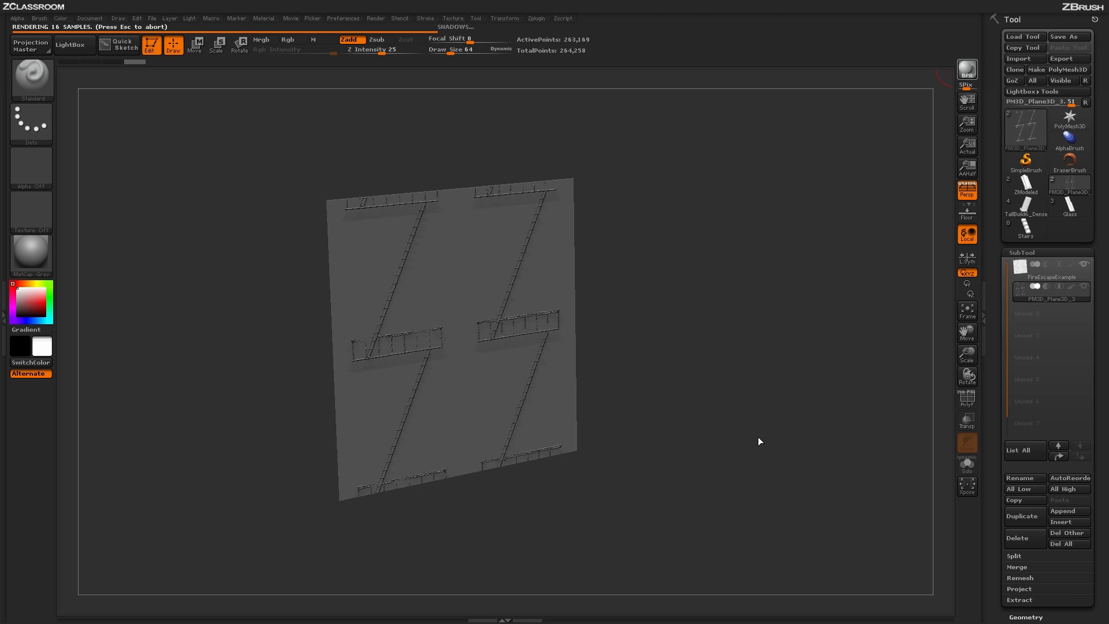
{"action": "left_click_drag", "start_coordinate": [656, 331], "coordinate": [671, 440]}
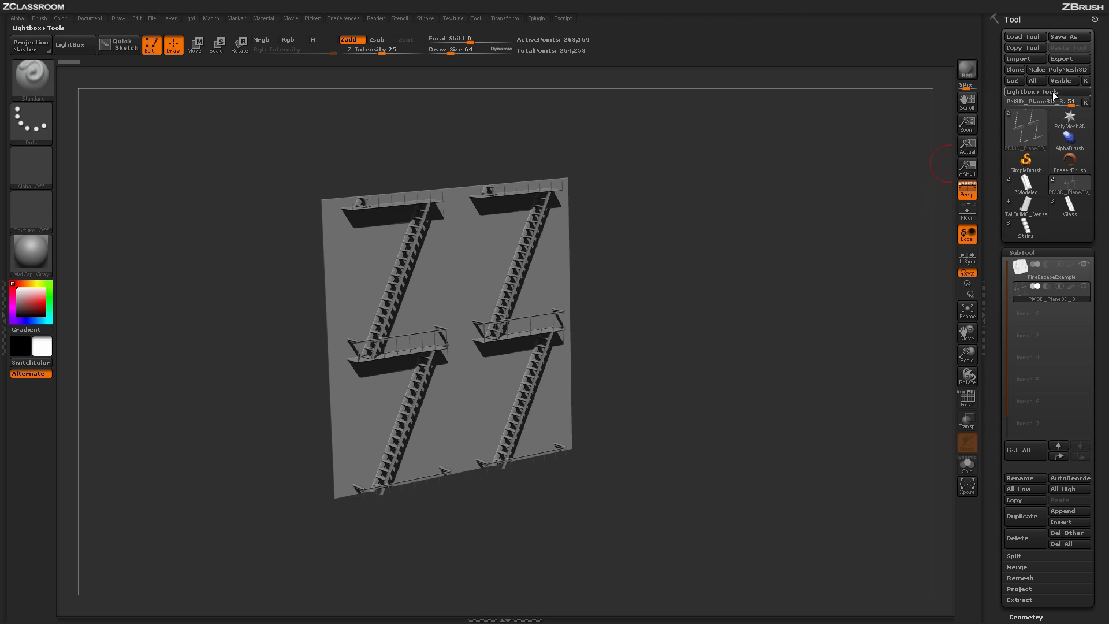
Step: Switch the active tool to the Cylinder3D primitive and view it straight from the front without perspective
{"action": "mouse_move", "coordinate": [1051, 122]}
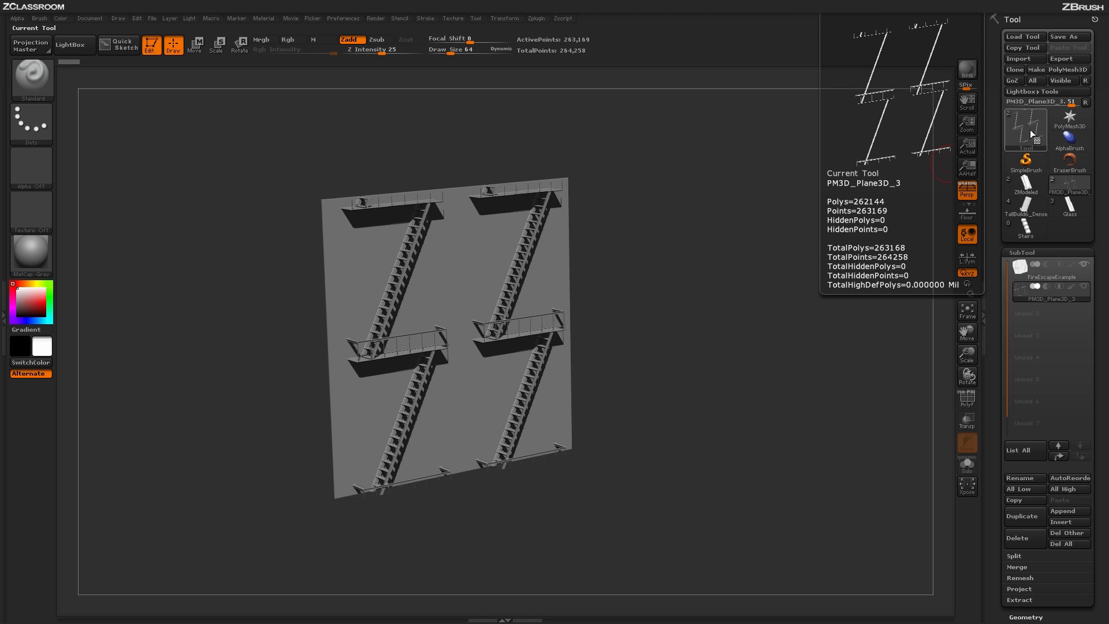
{"action": "left_click", "coordinate": [1028, 130]}
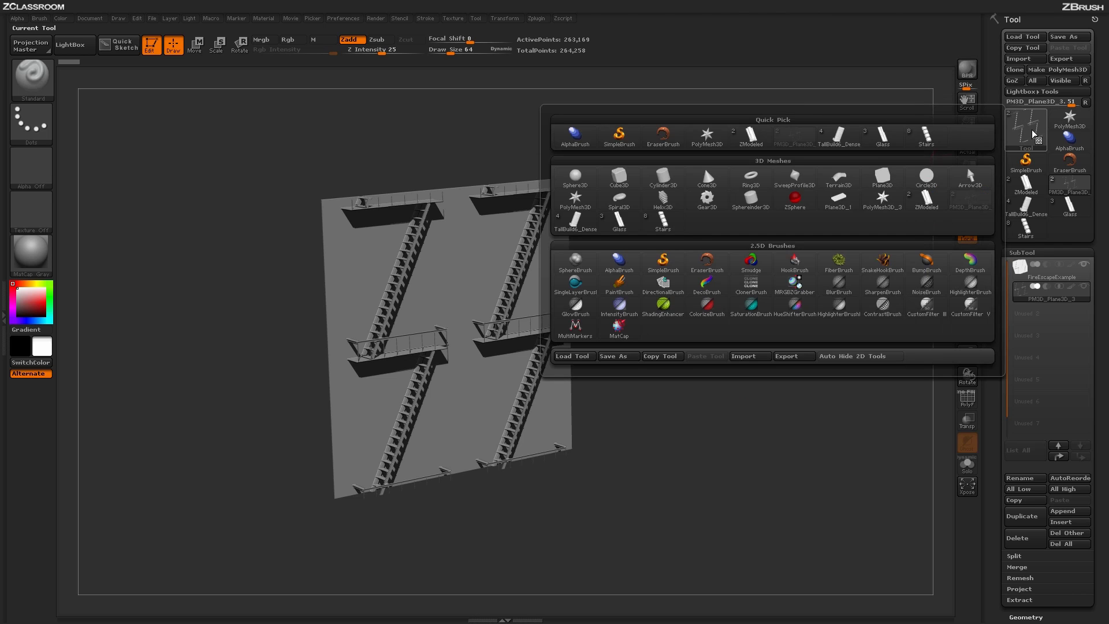
{"action": "left_click", "coordinate": [663, 183]}
{"action": "left_click_drag", "start_coordinate": [765, 442], "coordinate": [676, 346], "text": "shift"}
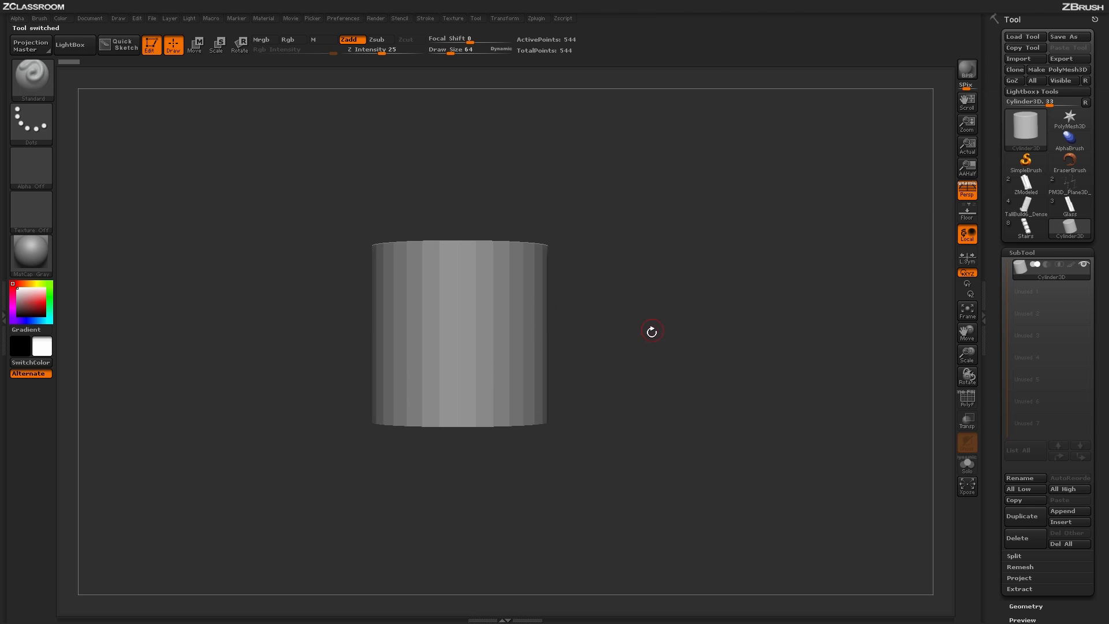
{"action": "left_click", "coordinate": [969, 188]}
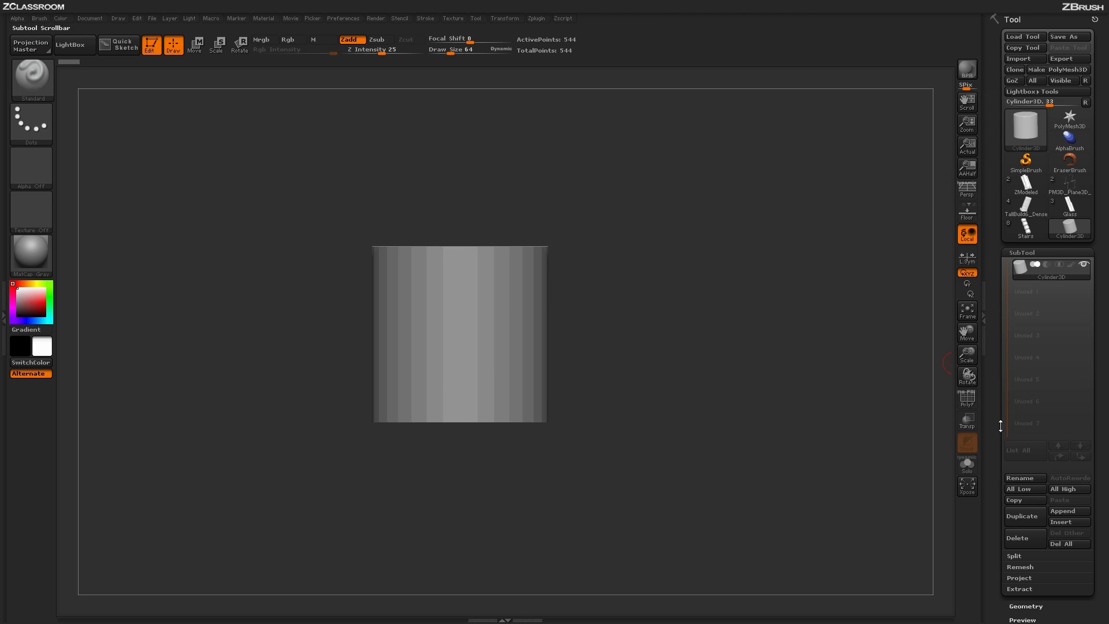
Step: Open the cylinder's Initialize settings and check its axis orientation against the floor grid
{"action": "scroll", "coordinate": [994, 461], "scroll_direction": "down", "scroll_amount": 10}
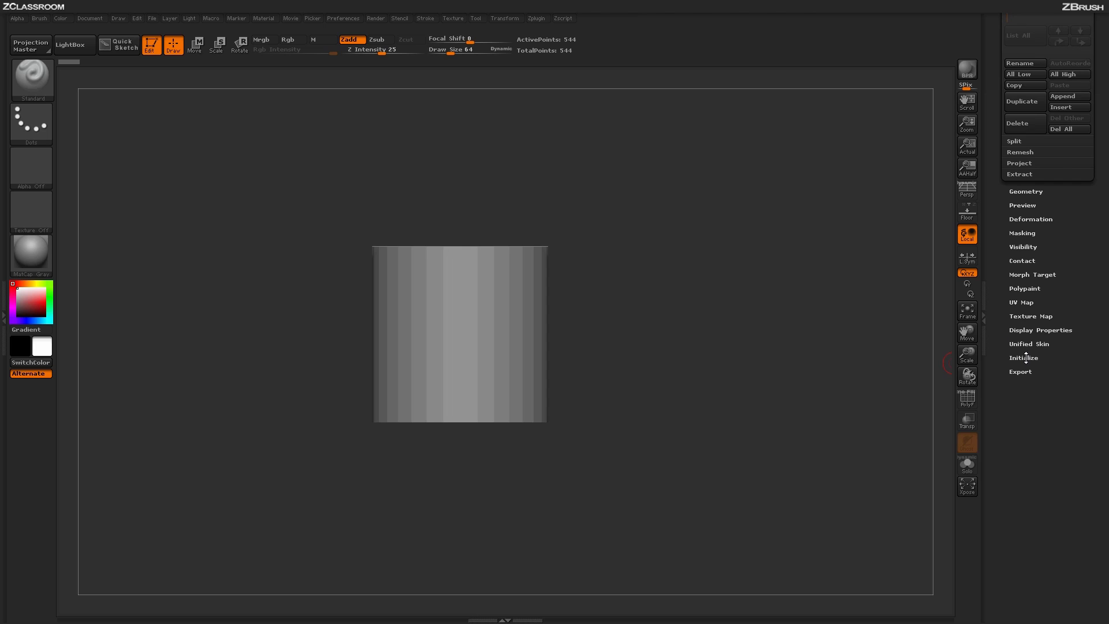
{"action": "left_click", "coordinate": [1024, 357]}
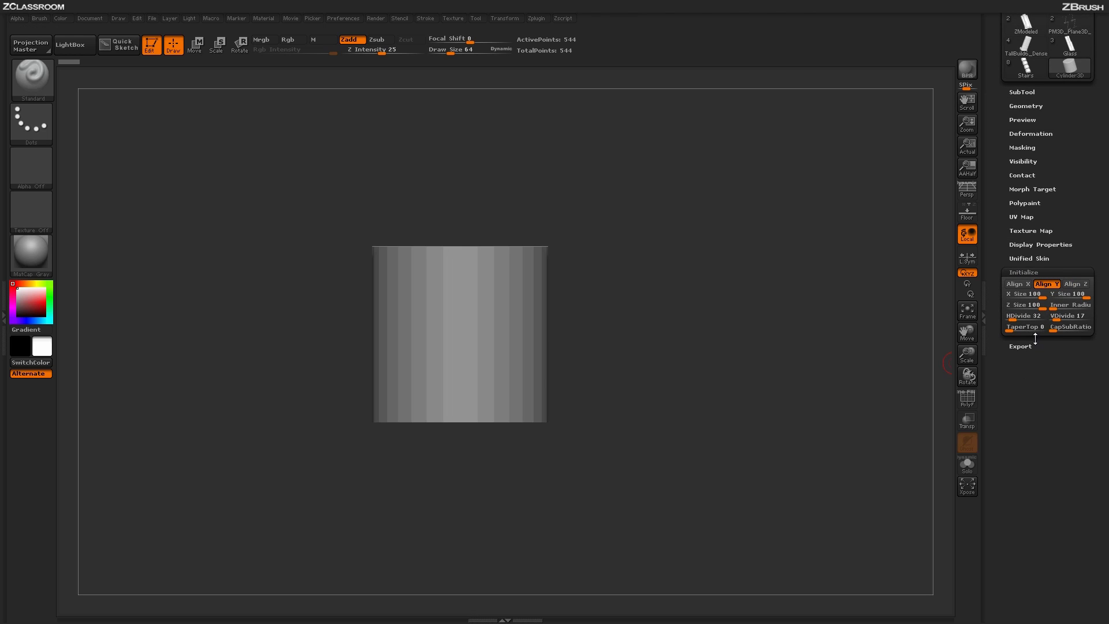
{"action": "left_click", "coordinate": [967, 213]}
{"action": "left_click_drag", "start_coordinate": [868, 281], "coordinate": [841, 357]}
{"action": "left_click_drag", "start_coordinate": [837, 354], "coordinate": [868, 361]}
{"action": "left_click", "coordinate": [969, 220]}
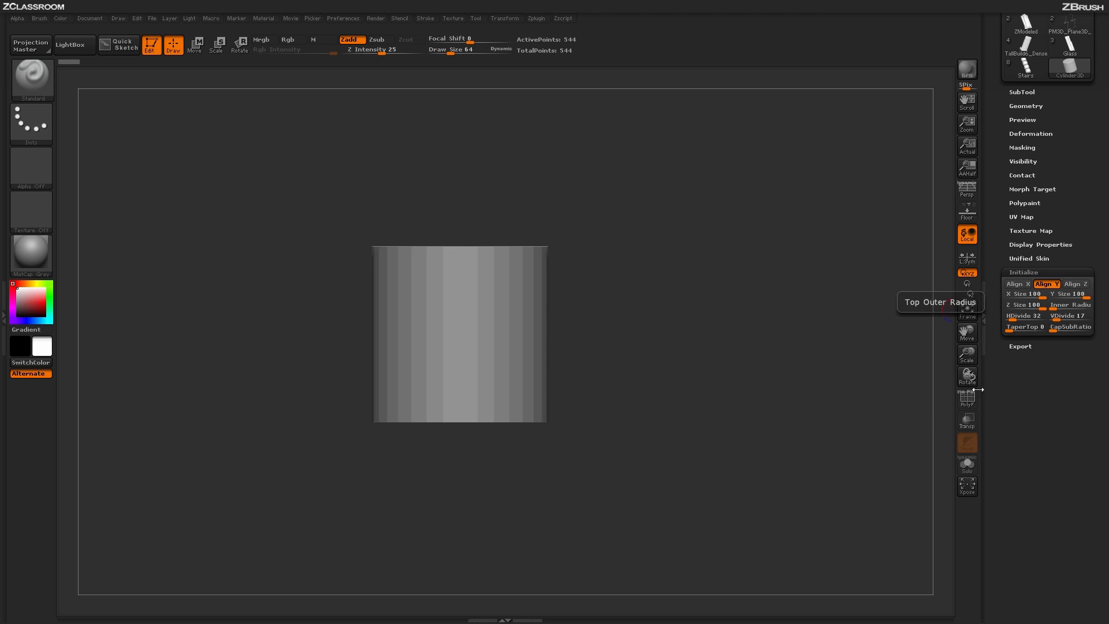
Step: Display the cylinder's polyframe and set its VDivide value to 4
{"action": "left_click", "coordinate": [959, 403]}
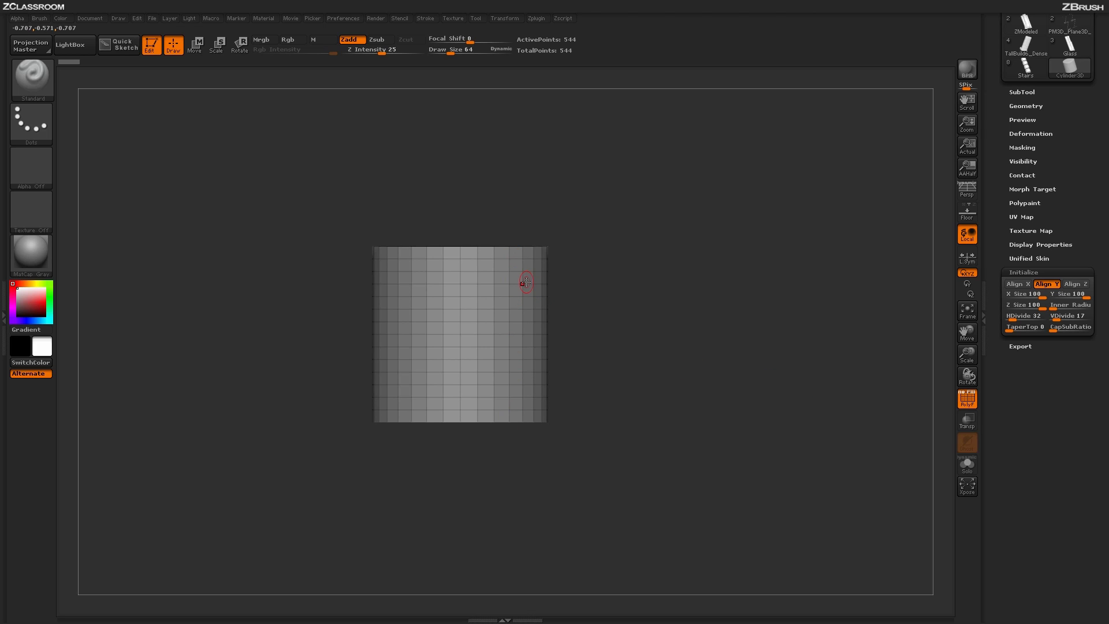
{"action": "left_click_drag", "start_coordinate": [1063, 317], "coordinate": [1049, 317]}
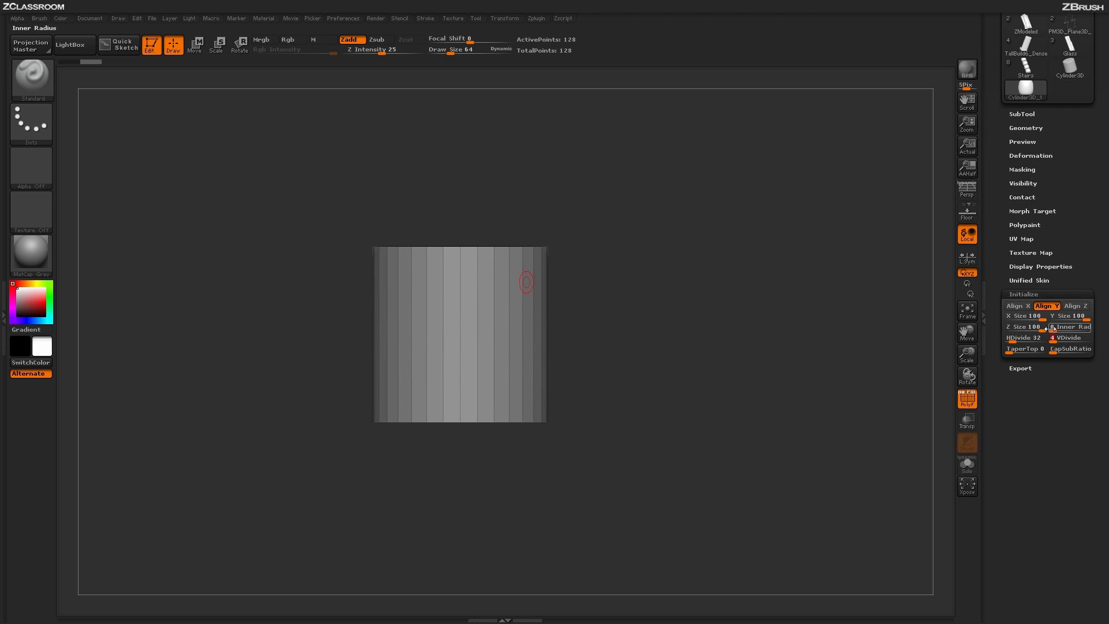
{"action": "left_click_drag", "start_coordinate": [841, 408], "coordinate": [839, 435]}
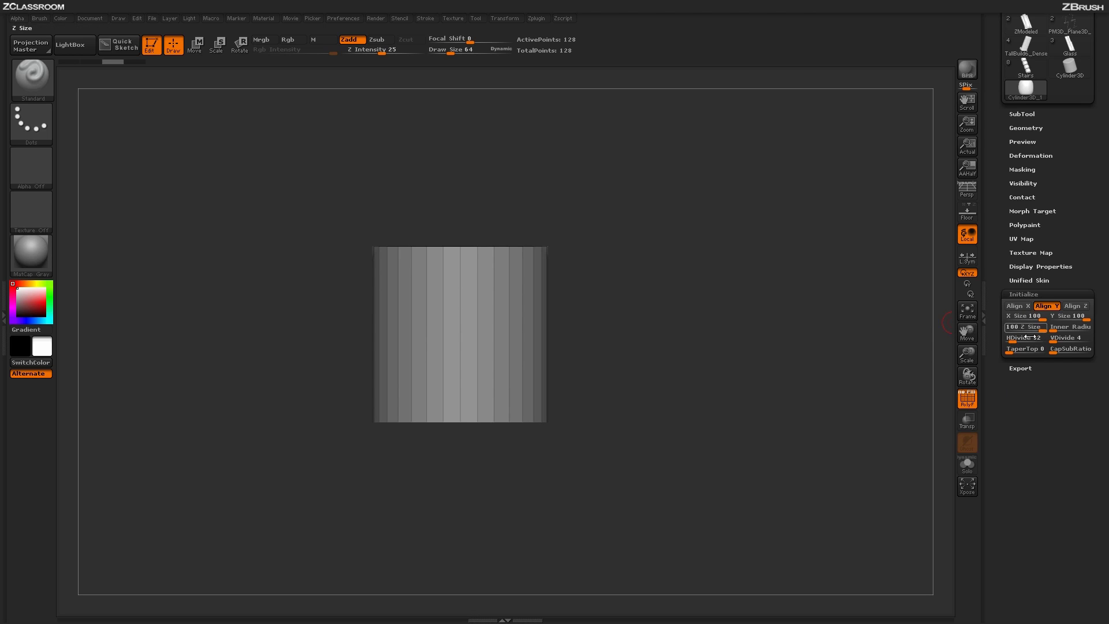
Step: Convert the cylinder primitive into a PolyMesh3D and save the project
{"action": "left_click_drag", "start_coordinate": [1083, 220], "coordinate": [1073, 355]}
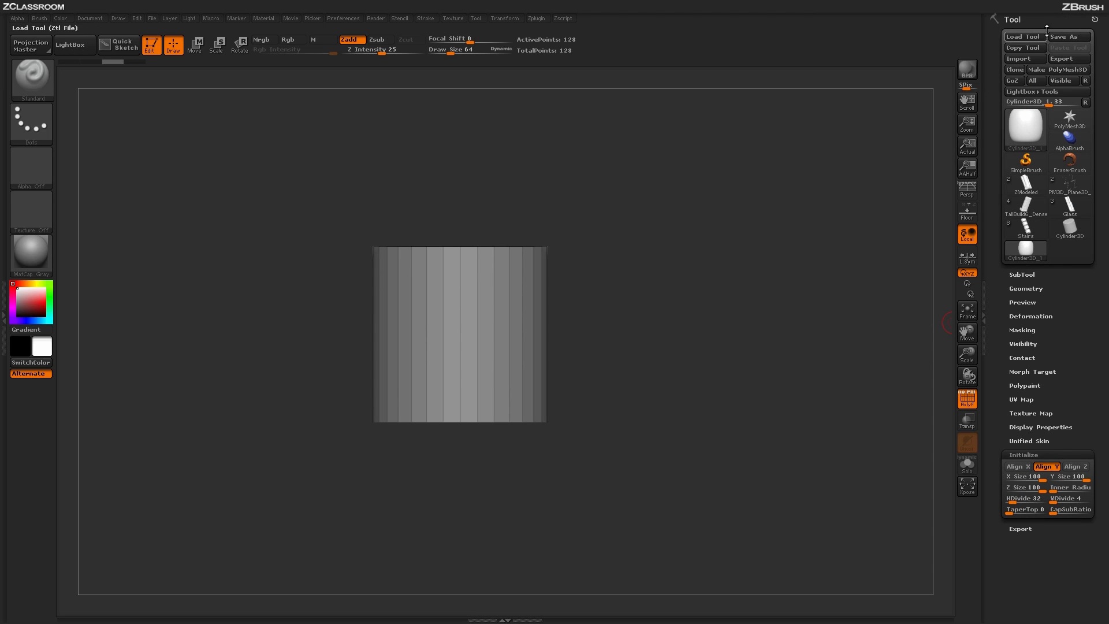
{"action": "left_click", "coordinate": [1039, 70]}
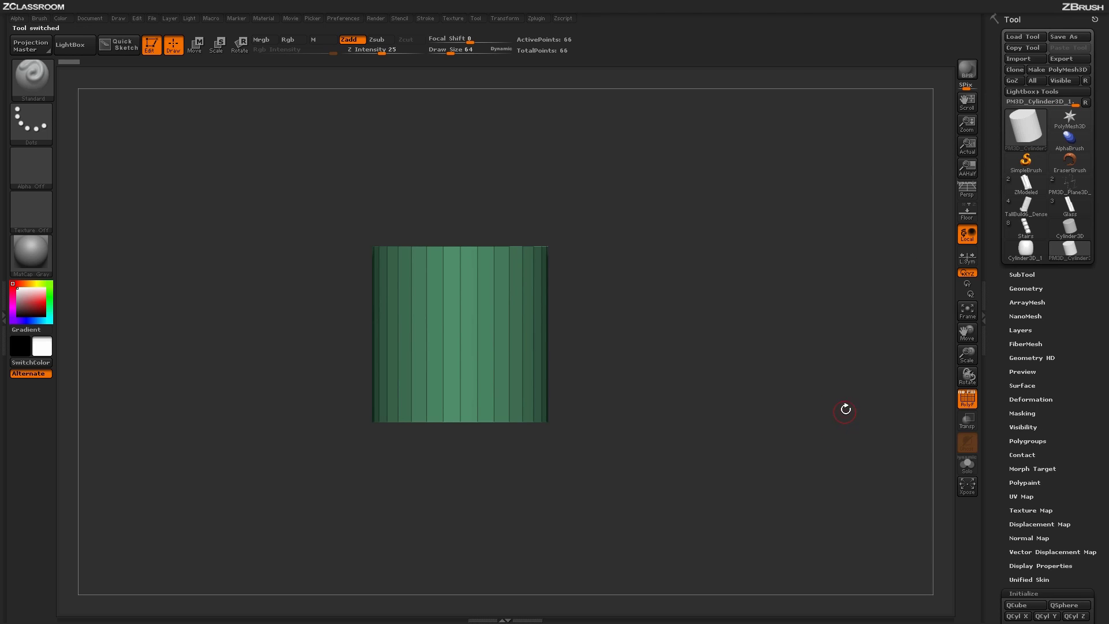
{"action": "mouse_move", "coordinate": [846, 395]}
{"action": "left_mouse_down"}
{"action": "mouse_move", "coordinate": [821, 406]}
{"action": "mouse_move", "coordinate": [826, 427]}
{"action": "mouse_move", "coordinate": [849, 412]}
{"action": "left_mouse_up"}
{"action": "key", "text": "ctrl+s"}
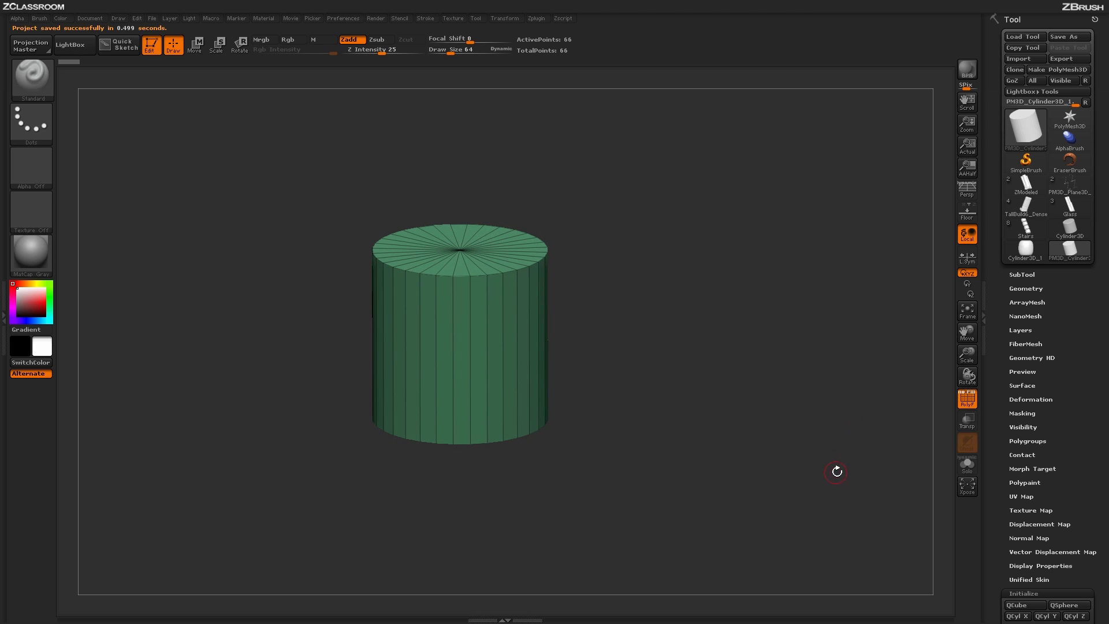
{"action": "mouse_move", "coordinate": [742, 407]}
{"action": "left_mouse_down"}
{"action": "mouse_move", "coordinate": [729, 411]}
{"action": "mouse_move", "coordinate": [738, 408]}
{"action": "left_mouse_up"}
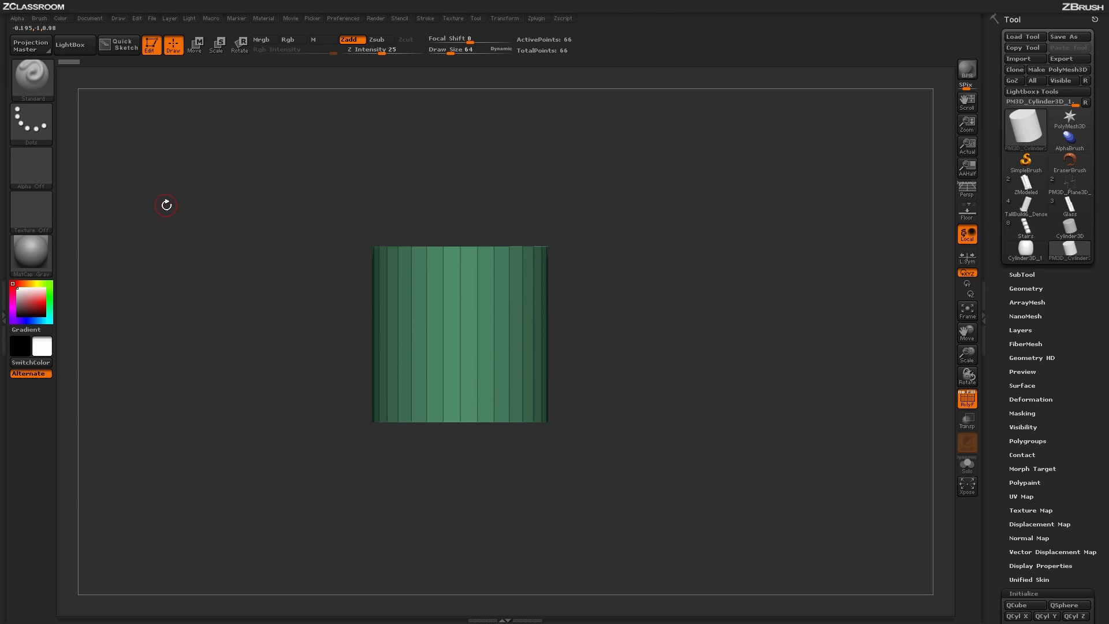
Step: Using the ZModeler brush, insert an edge loop around the centre of each of the cylinder's two end caps
{"action": "key", "text": "b"}
{"action": "key", "text": "z"}
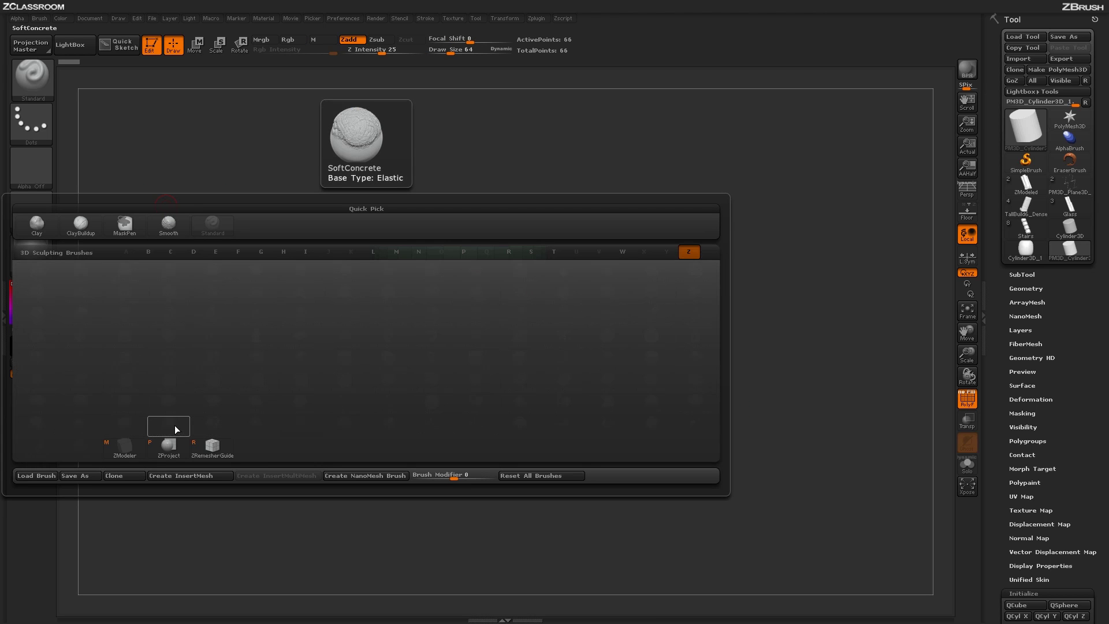
{"action": "left_click", "coordinate": [125, 446]}
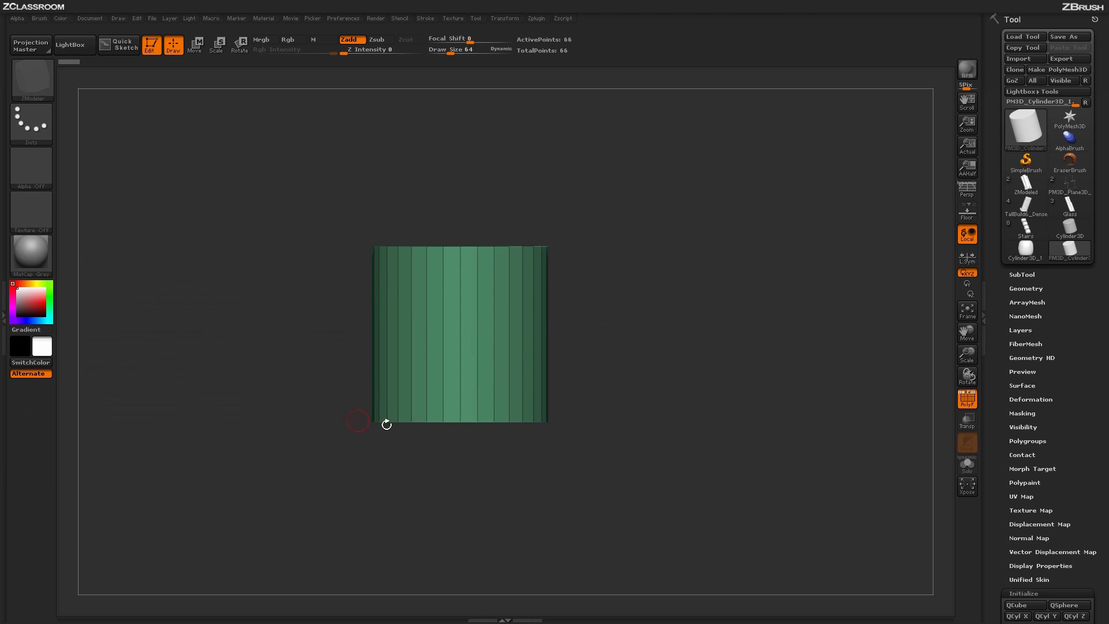
{"action": "mouse_move", "coordinate": [757, 414]}
{"action": "left_mouse_down"}
{"action": "mouse_move", "coordinate": [756, 441]}
{"action": "mouse_move", "coordinate": [757, 432]}
{"action": "left_mouse_up"}
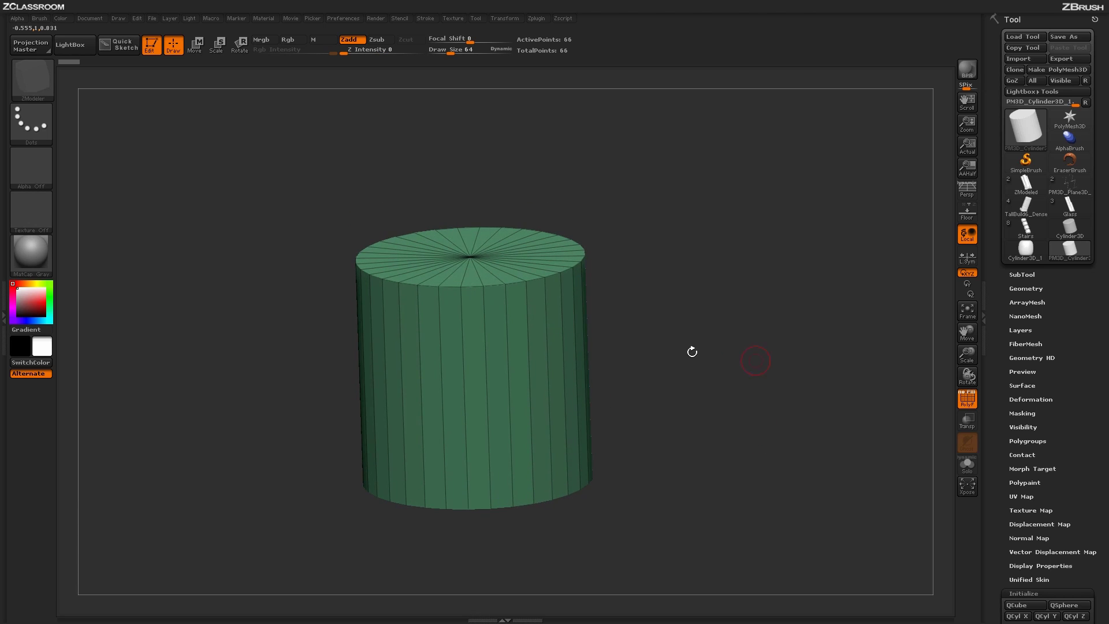
{"action": "left_click_drag", "start_coordinate": [670, 257], "coordinate": [702, 299]}
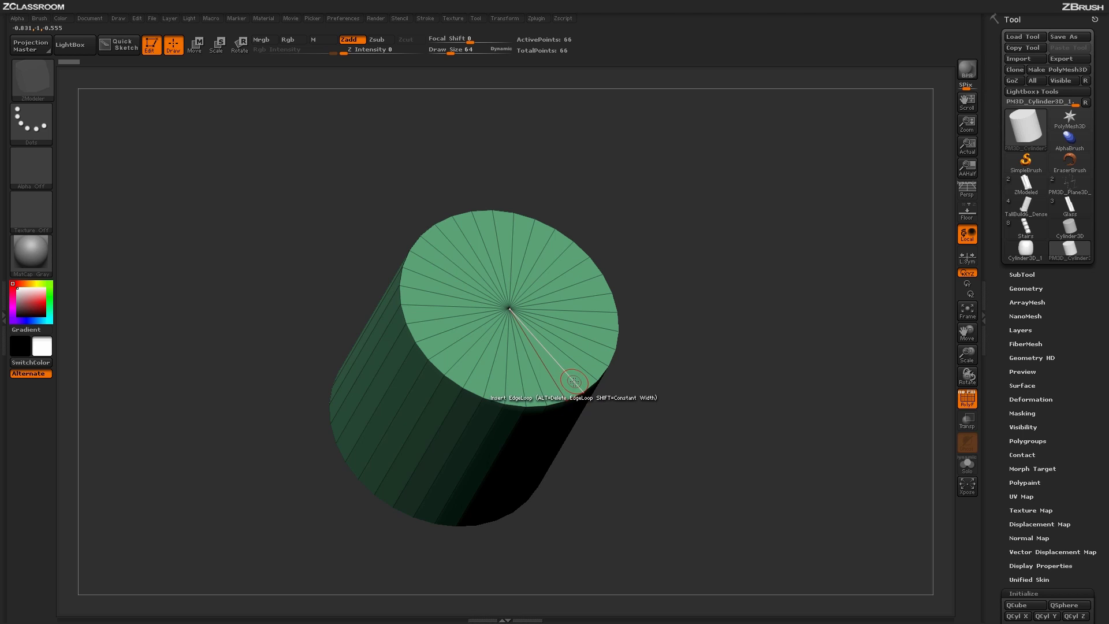
{"action": "left_click_drag", "start_coordinate": [573, 382], "coordinate": [529, 334]}
{"action": "left_click_drag", "start_coordinate": [695, 429], "coordinate": [601, 354]}
{"action": "left_click_drag", "start_coordinate": [550, 380], "coordinate": [506, 404]}
{"action": "mouse_move", "coordinate": [745, 404]}
{"action": "left_mouse_down"}
{"action": "mouse_move", "coordinate": [747, 362]}
{"action": "mouse_move", "coordinate": [762, 366]}
{"action": "mouse_move", "coordinate": [765, 337]}
{"action": "mouse_move", "coordinate": [737, 379]}
{"action": "mouse_move", "coordinate": [750, 354]}
{"action": "mouse_move", "coordinate": [745, 399]}
{"action": "left_mouse_up"}
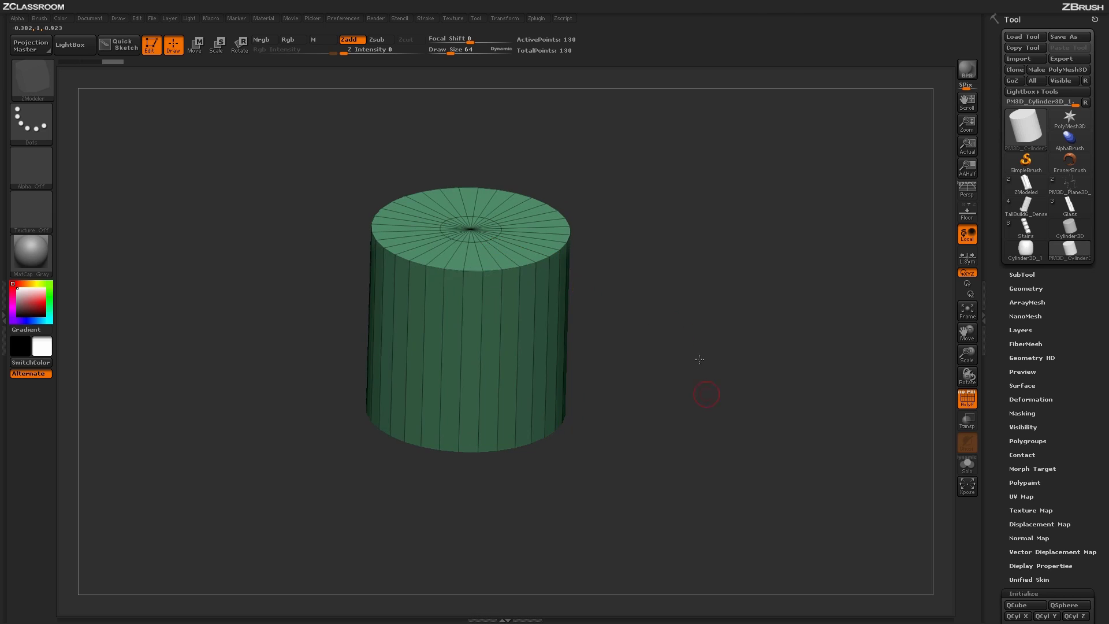
Step: Set the ZModeler polygon action to Move with the Flat Island target and pull one end cap outward to stretch the cylinder into a tall column
{"action": "left_click_drag", "start_coordinate": [699, 359], "coordinate": [696, 317]}
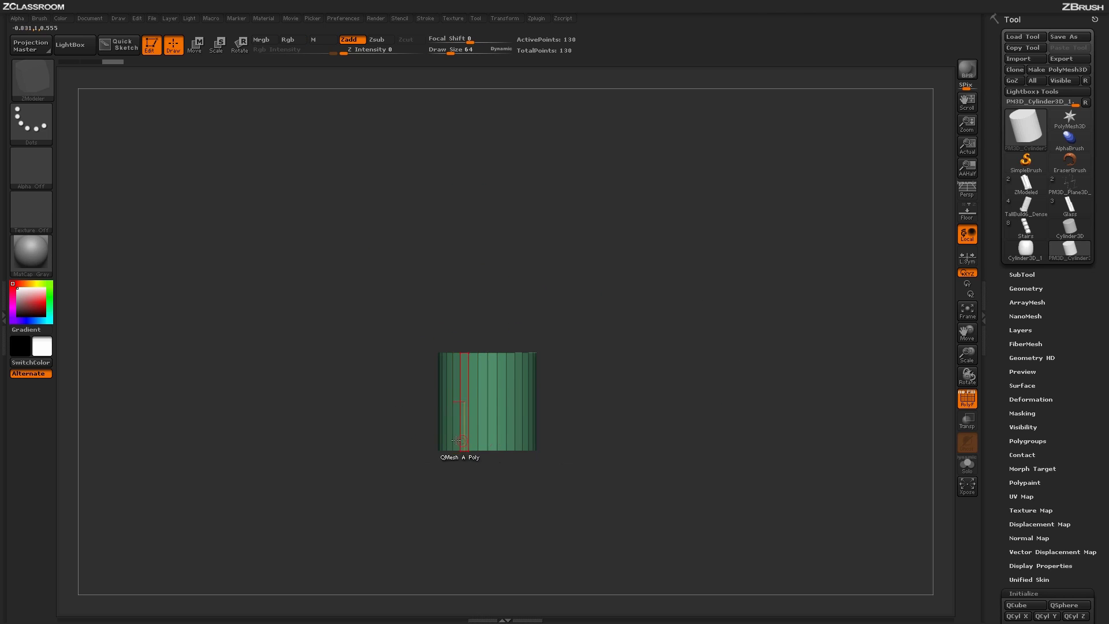
{"action": "left_click_drag", "start_coordinate": [653, 368], "coordinate": [656, 335], "text": "alt"}
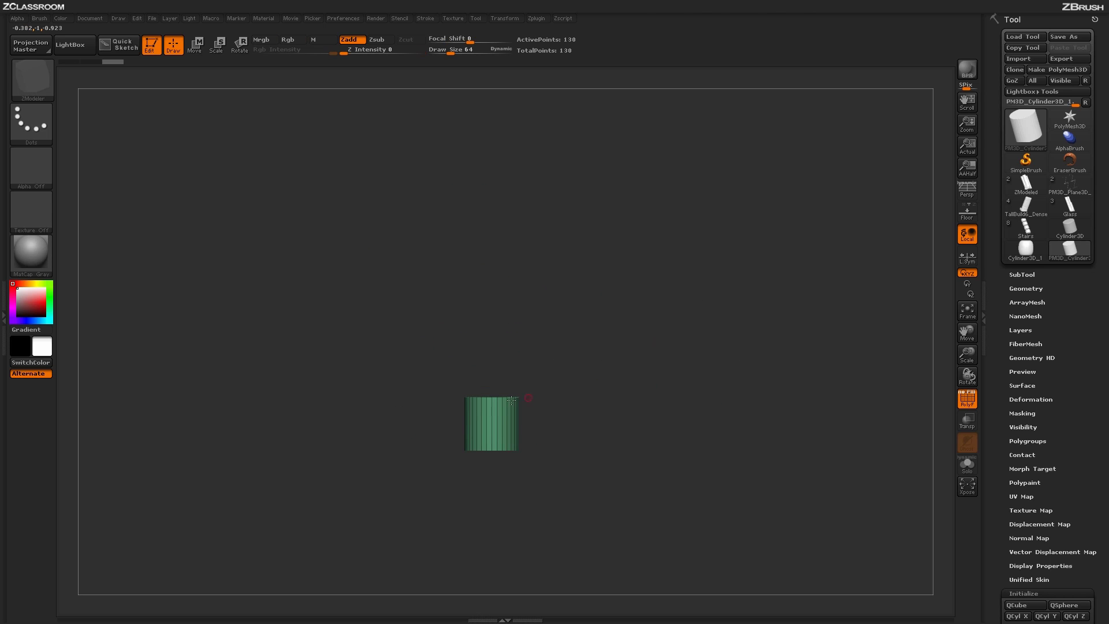
{"action": "left_click_drag", "start_coordinate": [495, 214], "coordinate": [558, 343]}
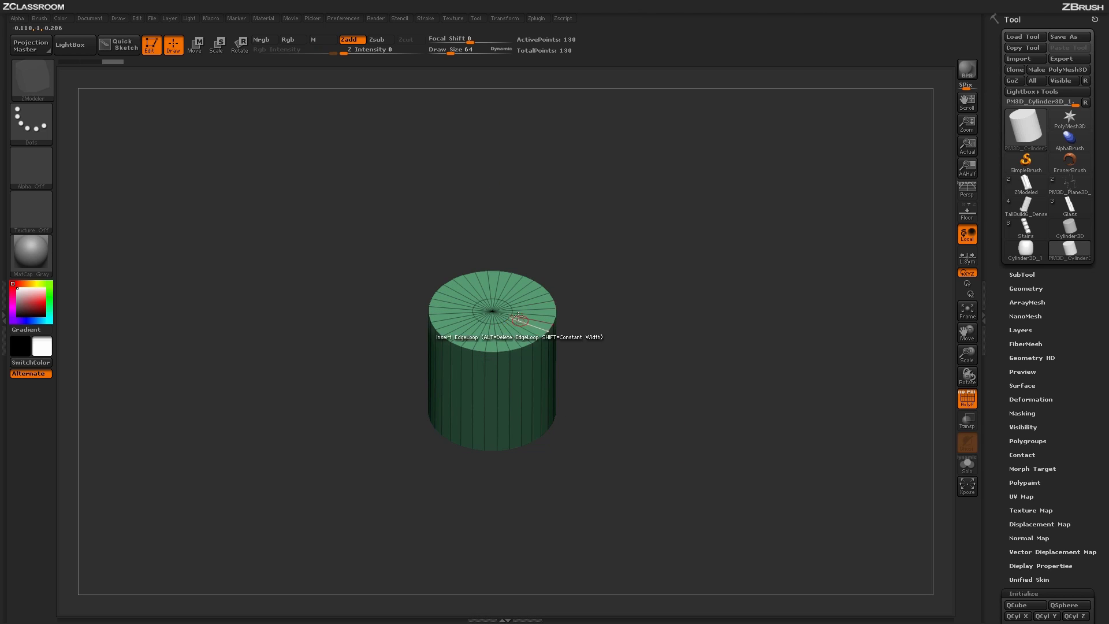
{"action": "key", "text": "space"}
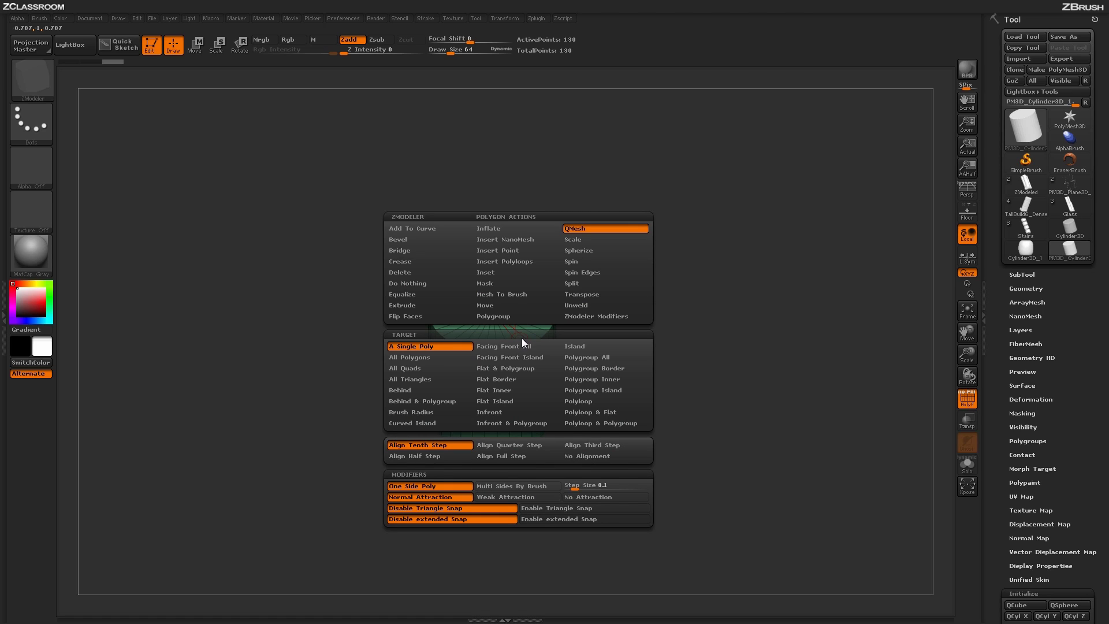
{"action": "left_click", "coordinate": [509, 306]}
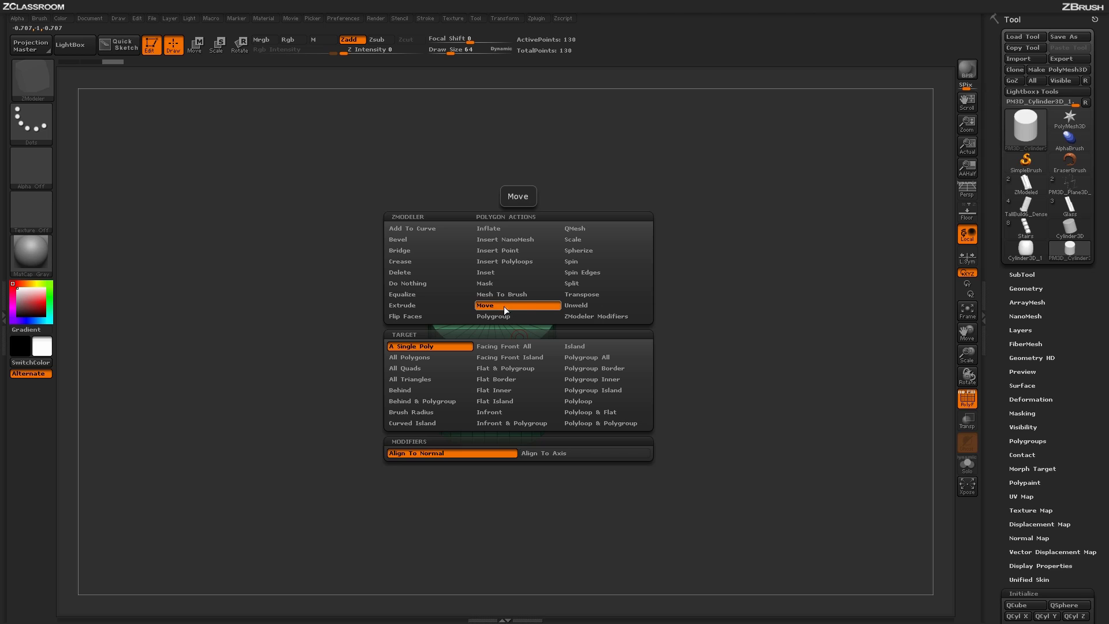
{"action": "left_click", "coordinate": [509, 401]}
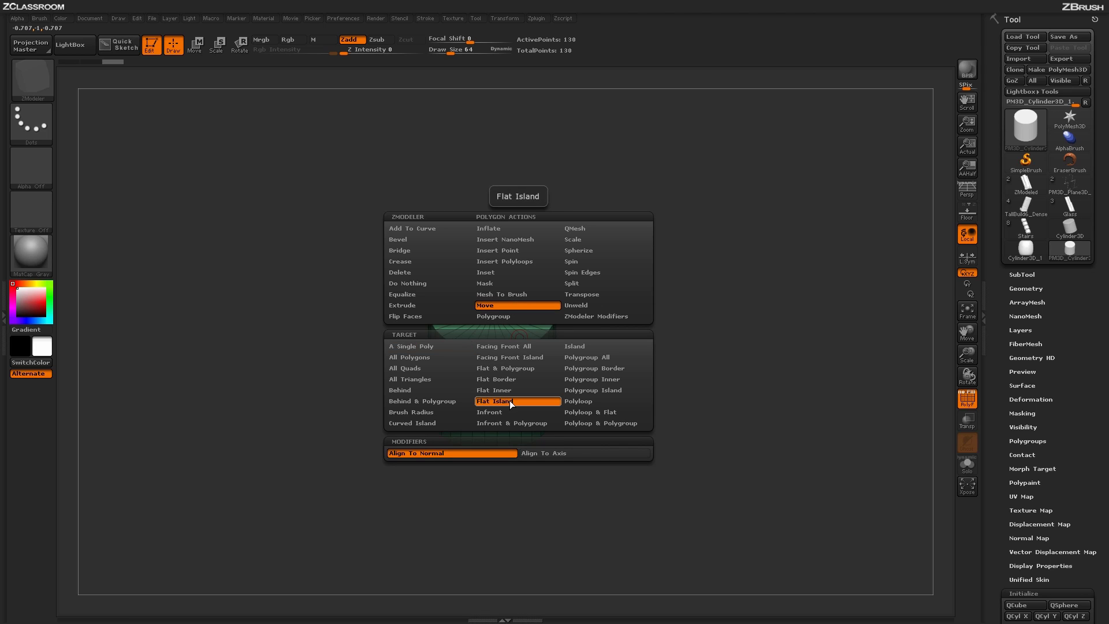
{"action": "mouse_move", "coordinate": [686, 368]}
{"action": "left_mouse_down"}
{"action": "mouse_move", "coordinate": [705, 389]}
{"action": "mouse_move", "coordinate": [679, 363]}
{"action": "mouse_move", "coordinate": [688, 399]}
{"action": "mouse_move", "coordinate": [693, 359]}
{"action": "left_mouse_up"}
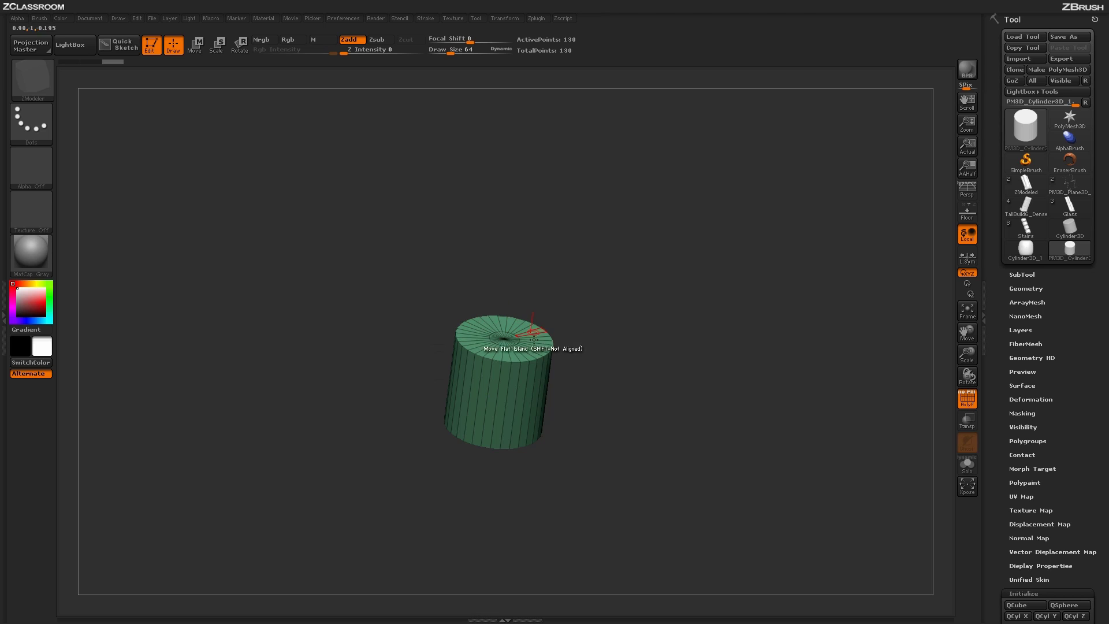
{"action": "left_click_drag", "start_coordinate": [505, 358], "coordinate": [593, 99]}
{"action": "left_click_drag", "start_coordinate": [667, 302], "coordinate": [537, 439], "text": "shift"}
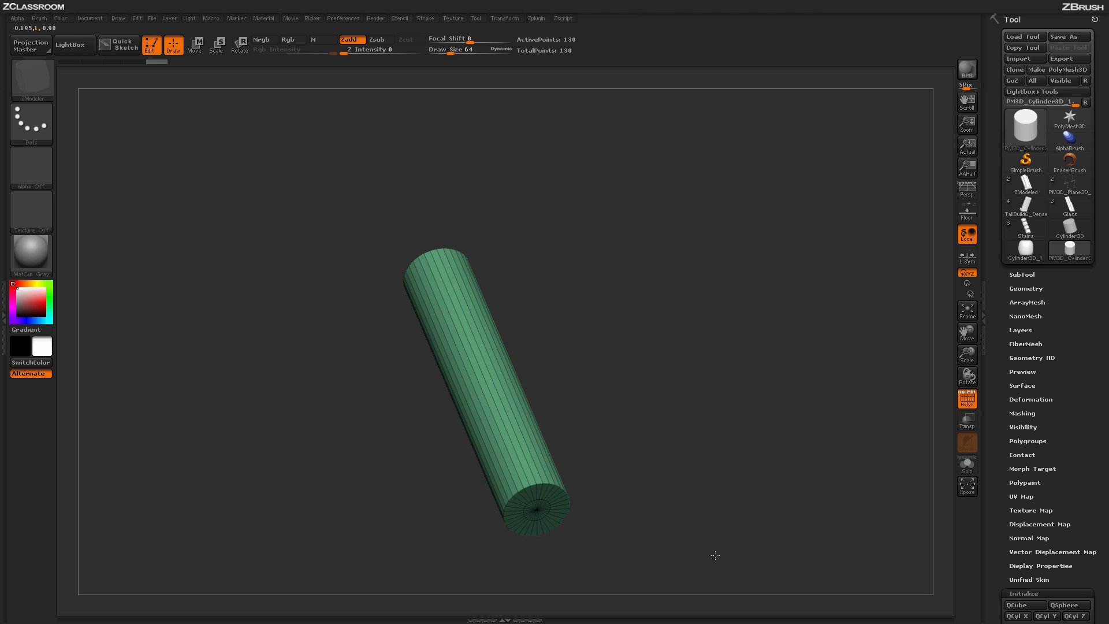
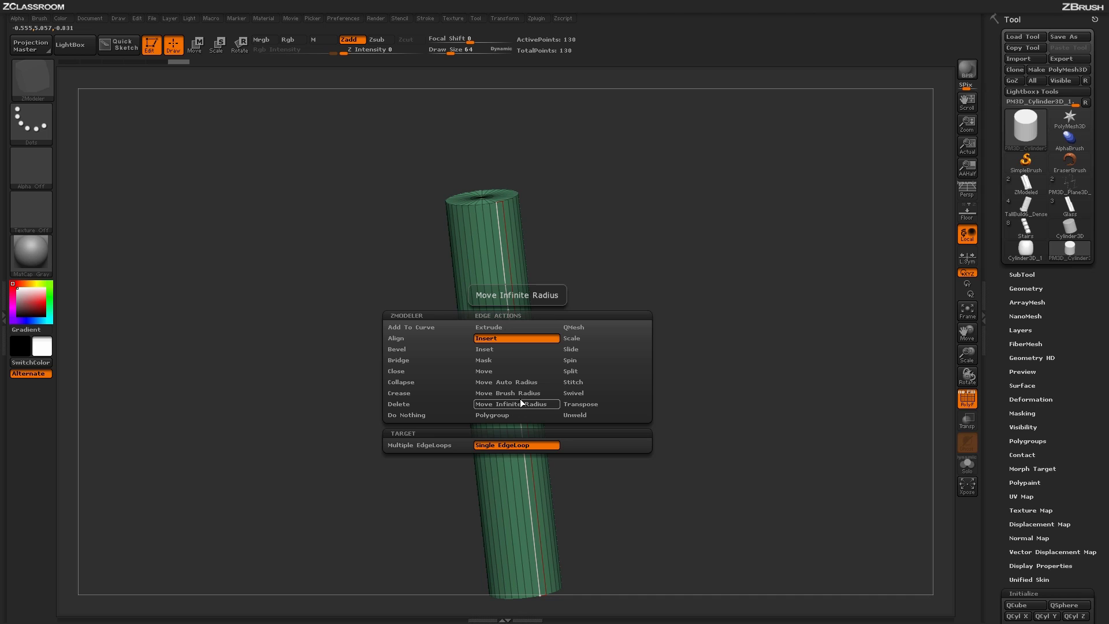
Step: Set the Insert edge action to Multiple EdgeLoops and add many evenly spaced loops along the column's full length
{"action": "left_click", "coordinate": [452, 446]}
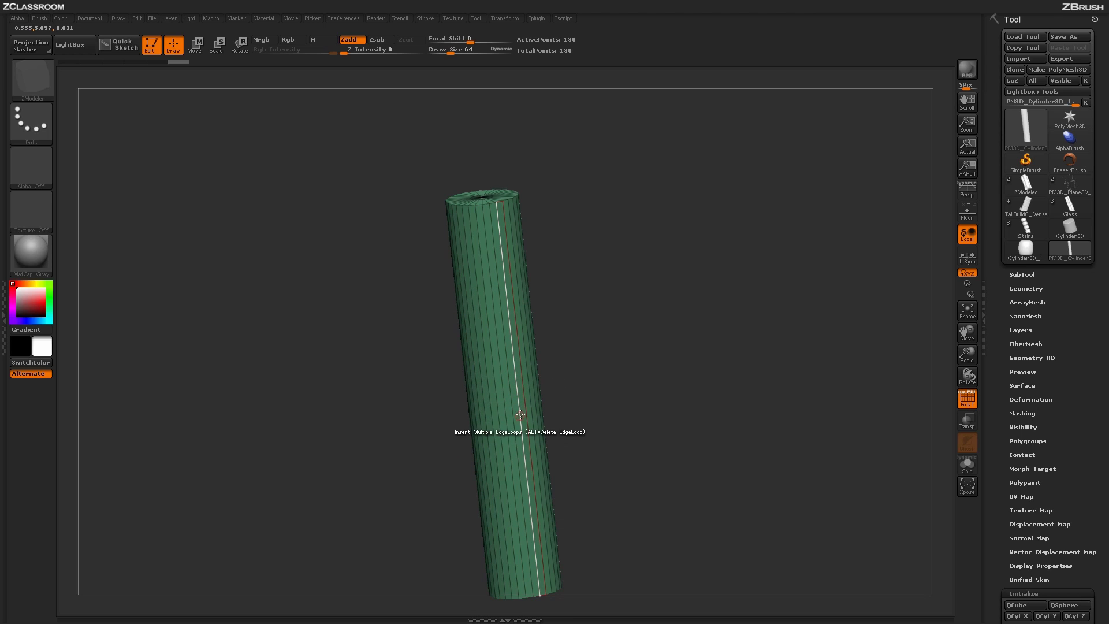
{"action": "left_click_drag", "start_coordinate": [520, 414], "coordinate": [521, 332]}
{"action": "left_click_drag", "start_coordinate": [640, 338], "coordinate": [636, 291]}
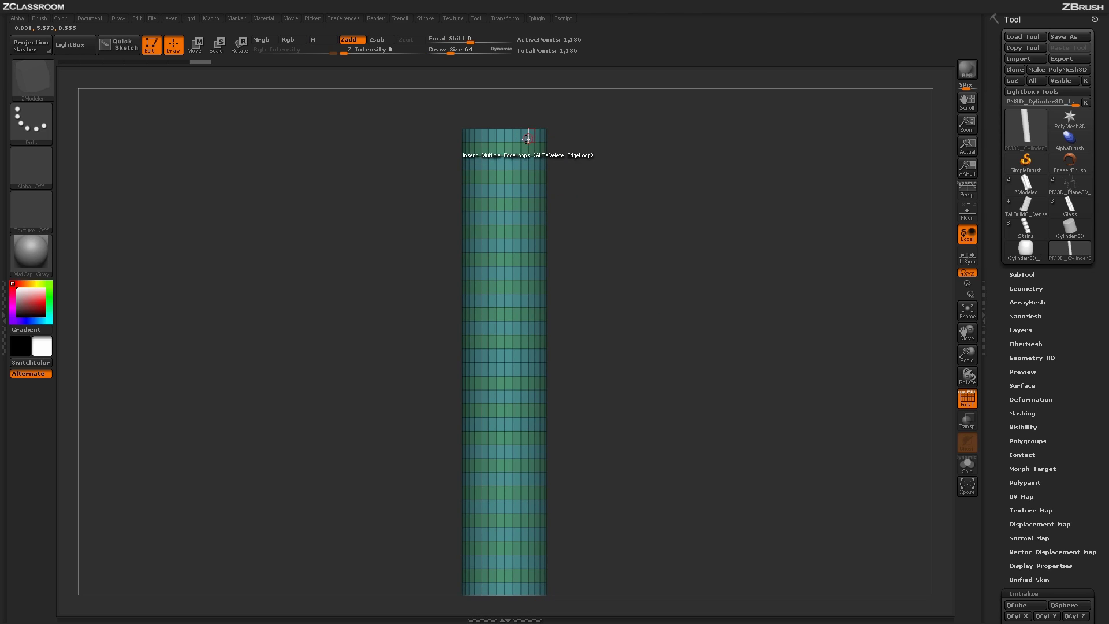
{"action": "left_click_drag", "start_coordinate": [685, 358], "coordinate": [628, 303]}
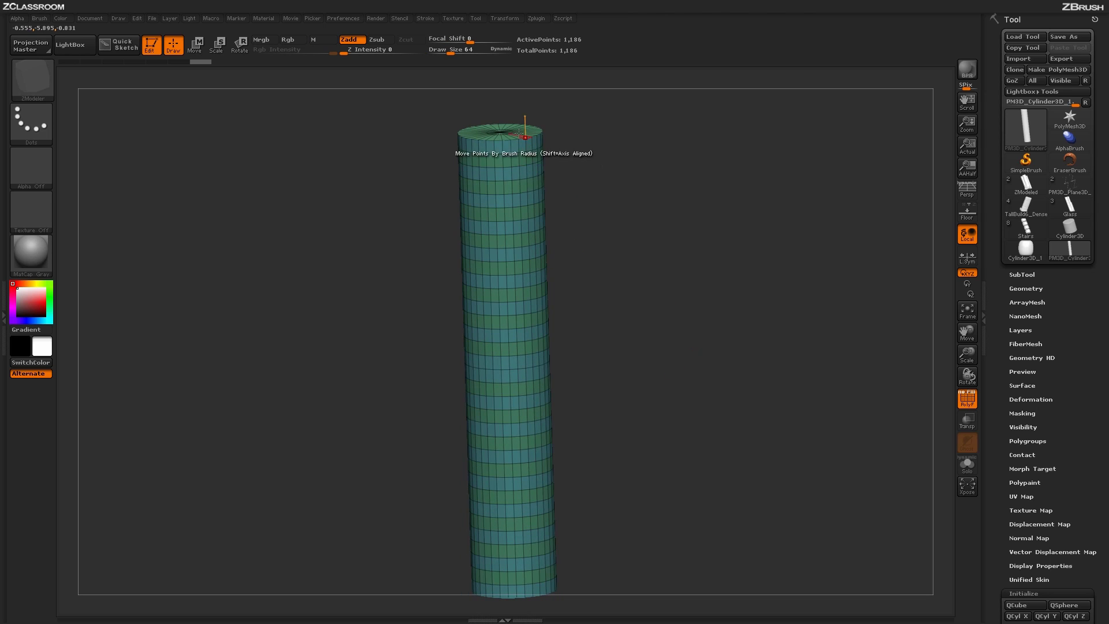
Step: Switch the Insert edge action to Single EdgeLoop and delete the loops in the column's upper section, keeping a thin band at the top
{"action": "left_click_drag", "start_coordinate": [640, 348], "coordinate": [605, 332]}
{"action": "left_click_drag", "start_coordinate": [605, 333], "coordinate": [610, 392], "text": "alt"}
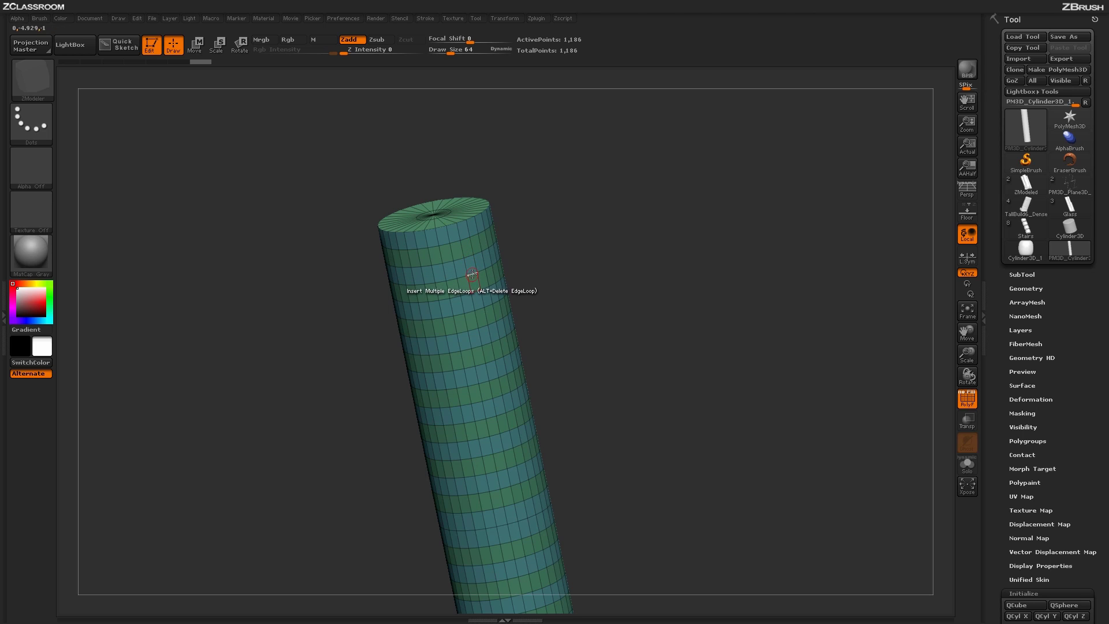
{"action": "key", "text": "space"}
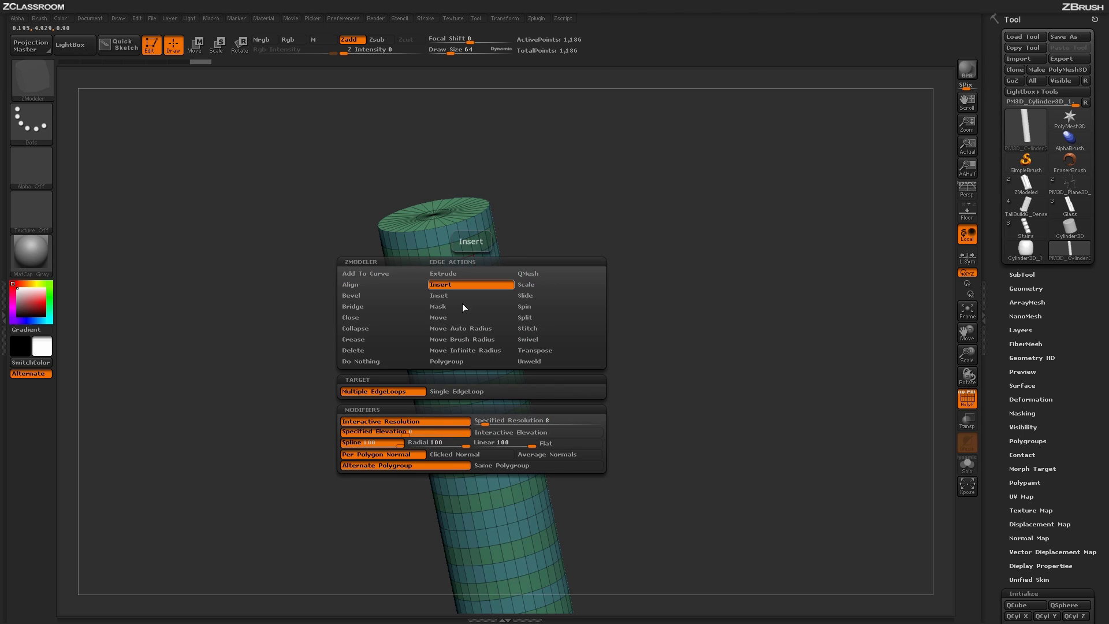
{"action": "left_click", "coordinate": [465, 393]}
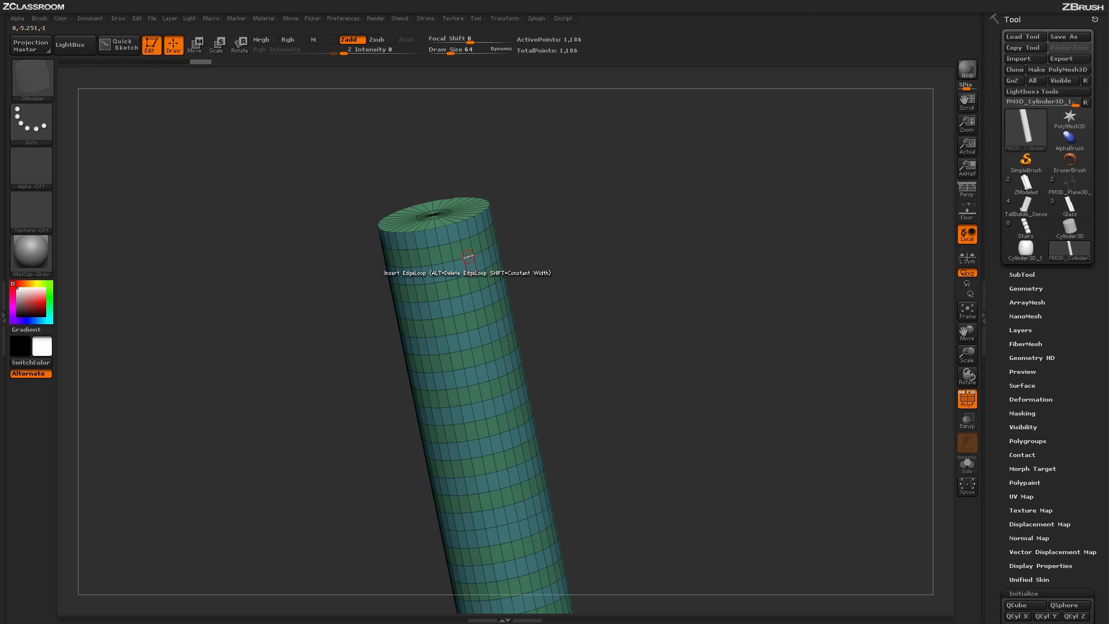
{"action": "left_click", "coordinate": [467, 255], "text": "alt"}
{"action": "left_click", "coordinate": [472, 273], "text": "alt"}
{"action": "left_click", "coordinate": [475, 292], "text": "alt"}
{"action": "left_click", "coordinate": [485, 341], "text": "alt"}
{"action": "left_click", "coordinate": [487, 344], "text": "alt"}
{"action": "left_click", "coordinate": [490, 362], "text": "alt"}
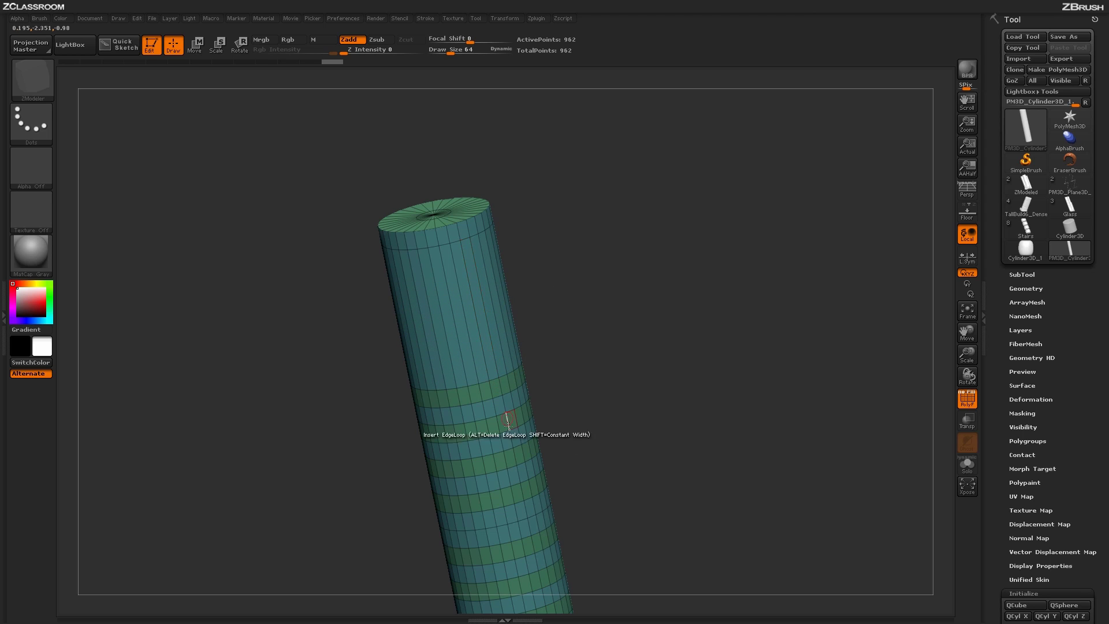
Step: Delete the edge loops below the first narrow green band to form a second tall section down to another green band
{"action": "left_click", "coordinate": [503, 414], "text": "alt"}
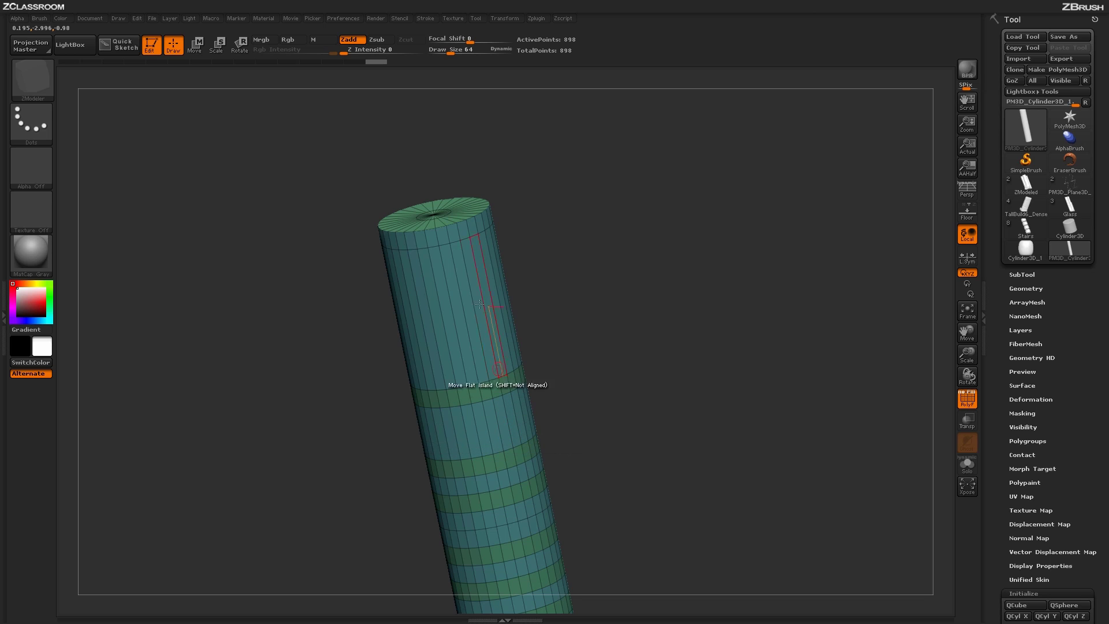
{"action": "left_click", "coordinate": [483, 232], "text": "alt"}
{"action": "left_click_drag", "start_coordinate": [581, 411], "coordinate": [545, 296], "text": "alt"}
{"action": "left_click", "coordinate": [507, 272], "text": "alt"}
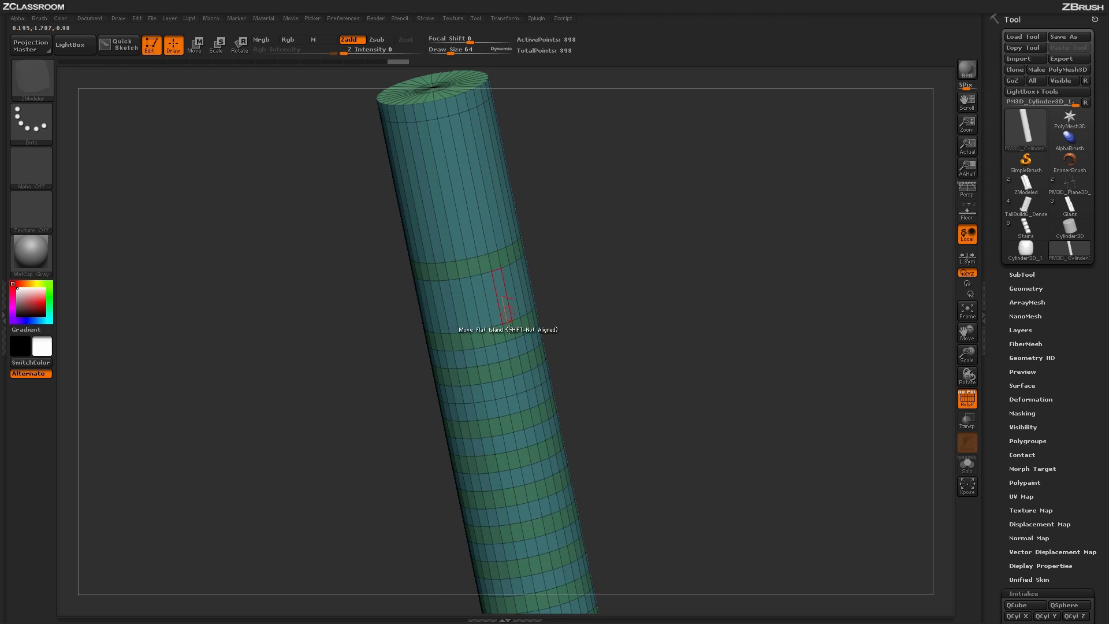
{"action": "left_click", "coordinate": [507, 322], "text": "alt"}
{"action": "left_click", "coordinate": [512, 357], "text": "alt"}
{"action": "left_click", "coordinate": [518, 375], "text": "alt"}
{"action": "left_click", "coordinate": [522, 393], "text": "alt"}
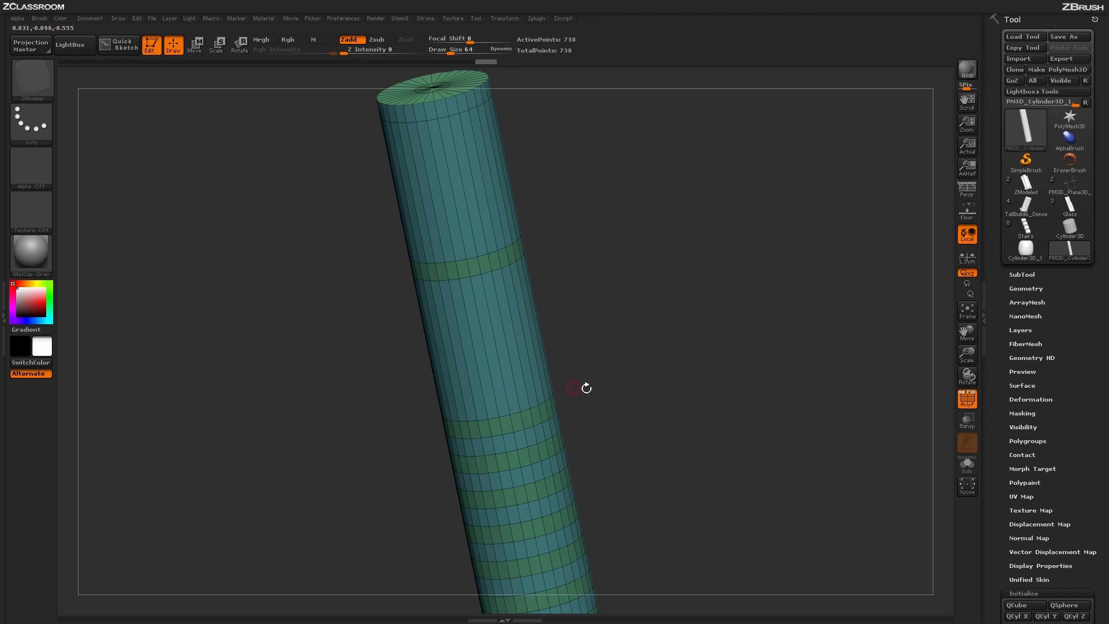
Step: Delete the loops below the second green band to form a third tall section that ends at a third band
{"action": "left_click_drag", "start_coordinate": [582, 386], "coordinate": [532, 314], "text": "alt"}
{"action": "left_click", "coordinate": [523, 319], "text": "alt"}
{"action": "left_click", "coordinate": [525, 338], "text": "alt"}
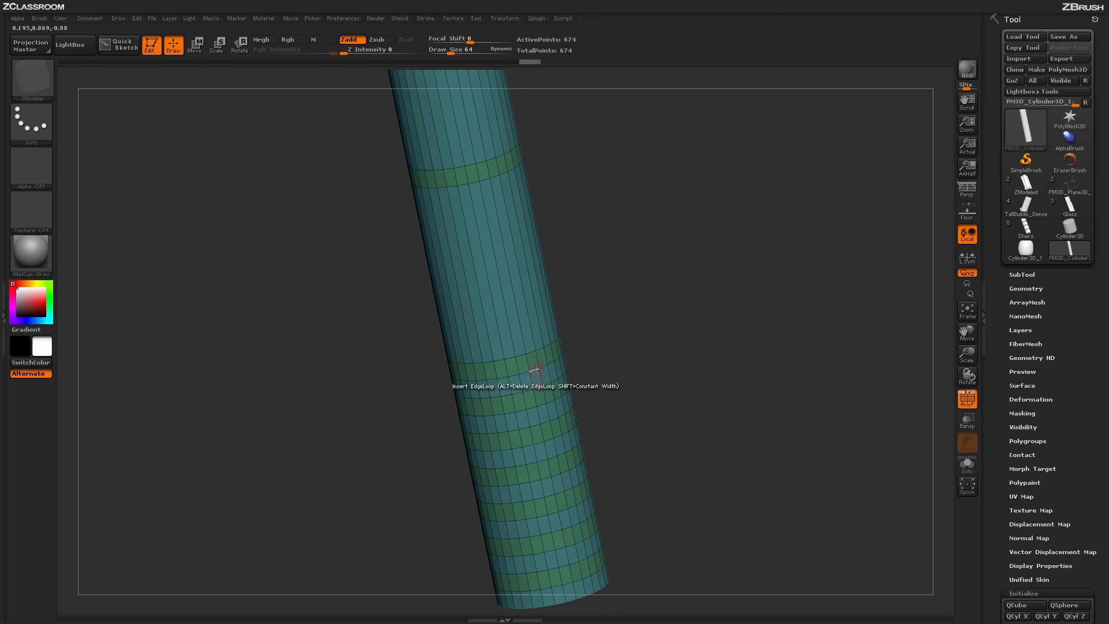
{"action": "left_click", "coordinate": [538, 390], "text": "alt"}
{"action": "left_click", "coordinate": [539, 406], "text": "alt"}
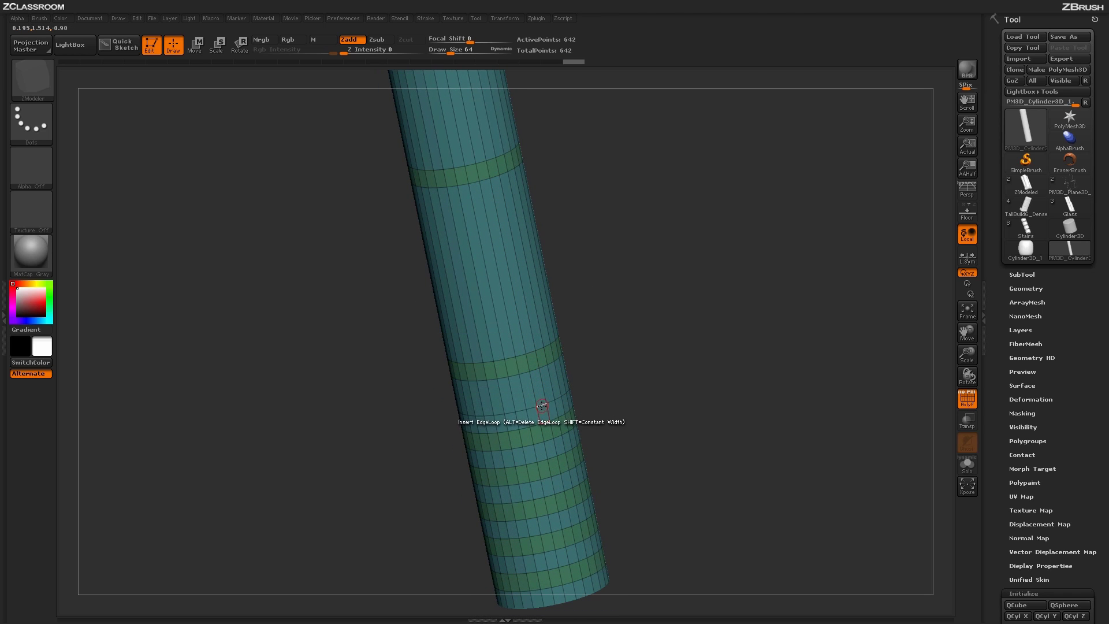
{"action": "left_click_drag", "start_coordinate": [602, 389], "coordinate": [591, 277], "text": "alt"}
{"action": "left_click", "coordinate": [534, 312], "text": "alt"}
{"action": "left_click", "coordinate": [537, 327], "text": "alt"}
{"action": "left_click", "coordinate": [545, 363], "text": "alt"}
{"action": "left_click", "coordinate": [542, 372], "text": "alt"}
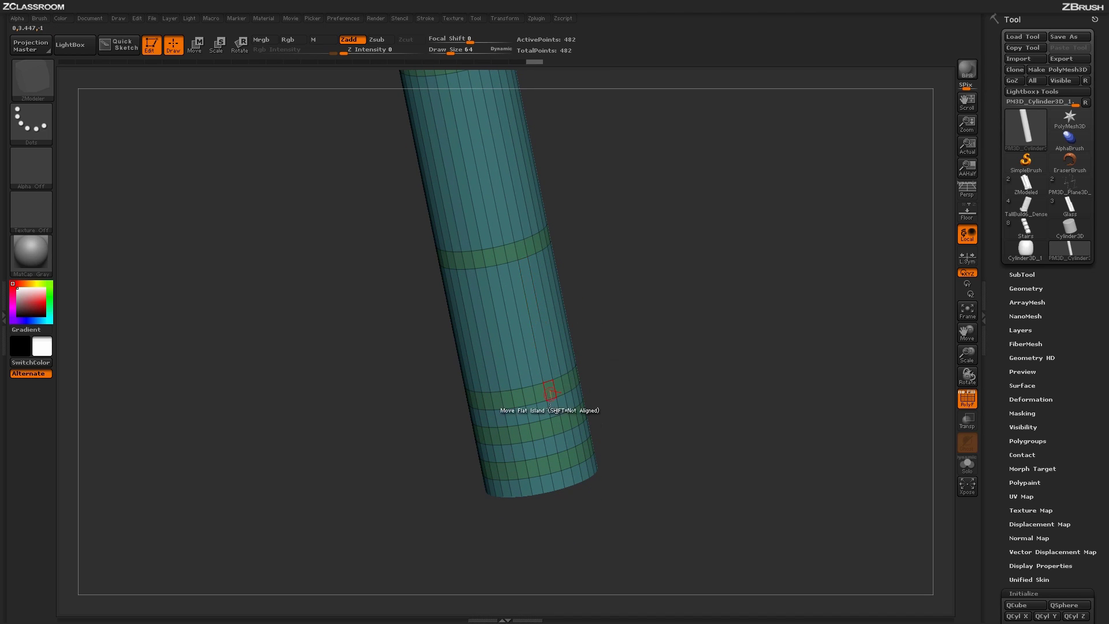
Step: Delete the remaining edge loops between the third green band and the column's base
{"action": "left_click", "coordinate": [550, 442], "text": "alt"}
{"action": "left_click", "coordinate": [558, 465], "text": "alt"}
{"action": "left_click", "coordinate": [564, 471], "text": "alt"}
{"action": "left_click_drag", "start_coordinate": [621, 425], "coordinate": [657, 381], "text": "shift"}
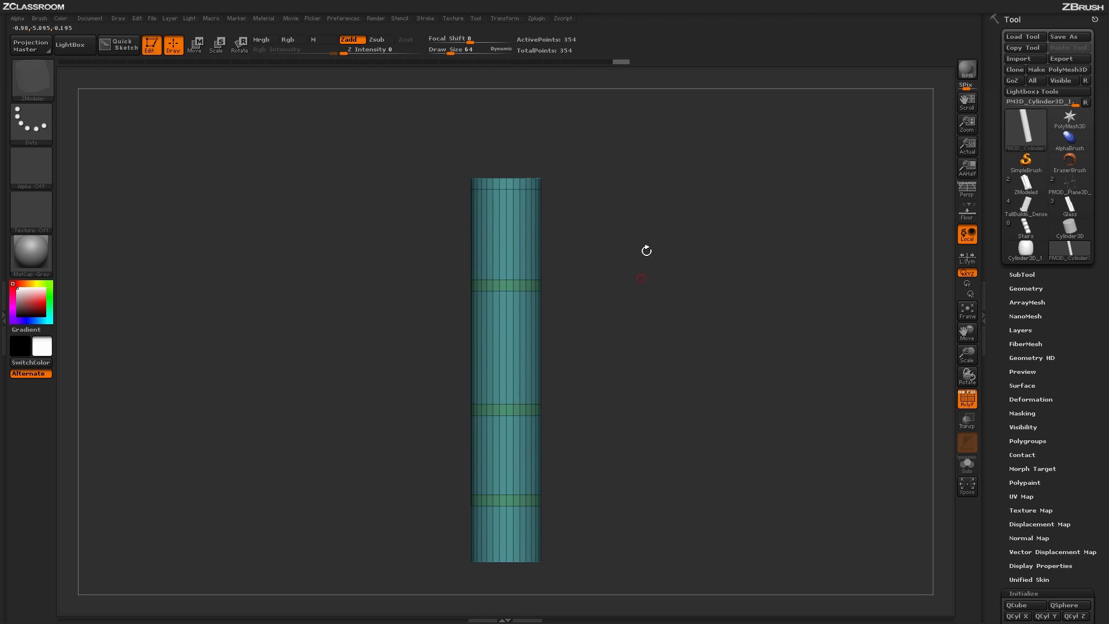
Step: Set the ZModeler edge action to Polygroup with the PolyLoop target and give the column's thin top ring a new purple polygroup
{"action": "left_click_drag", "start_coordinate": [705, 400], "coordinate": [641, 422]}
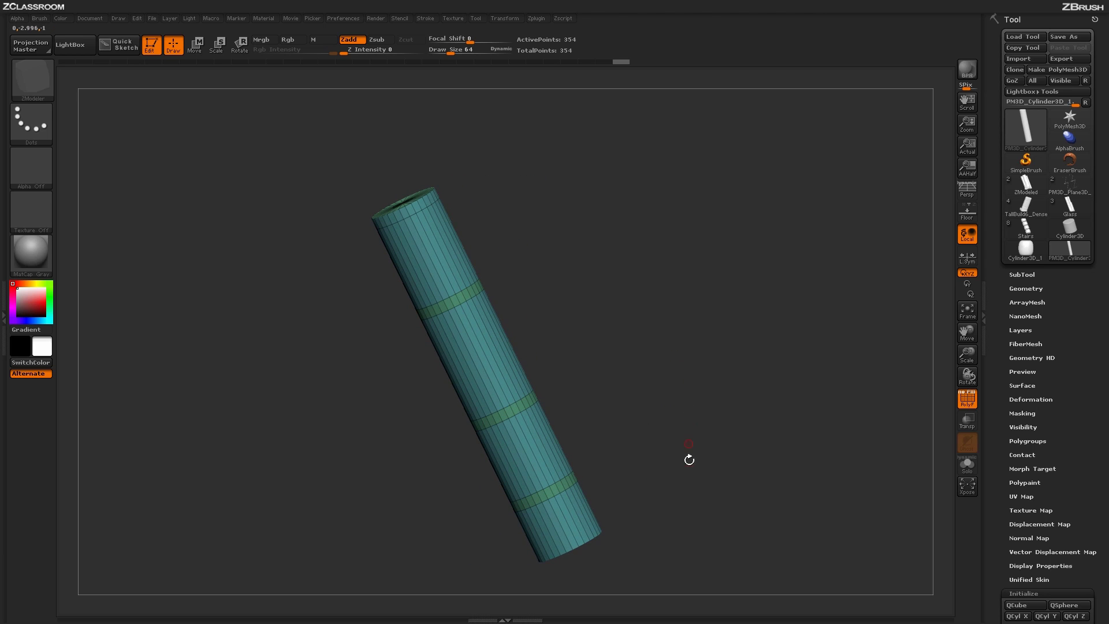
{"action": "left_click_drag", "start_coordinate": [696, 410], "coordinate": [717, 460]}
{"action": "left_click_drag", "start_coordinate": [614, 337], "coordinate": [618, 393], "text": "alt"}
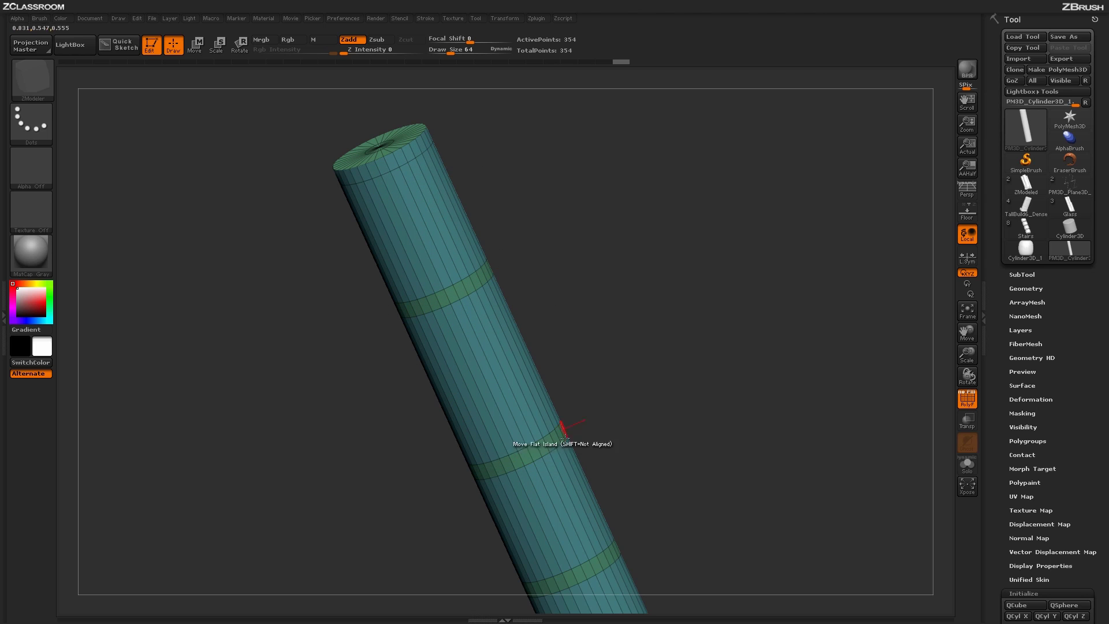
{"action": "left_click_drag", "start_coordinate": [632, 474], "coordinate": [667, 411]}
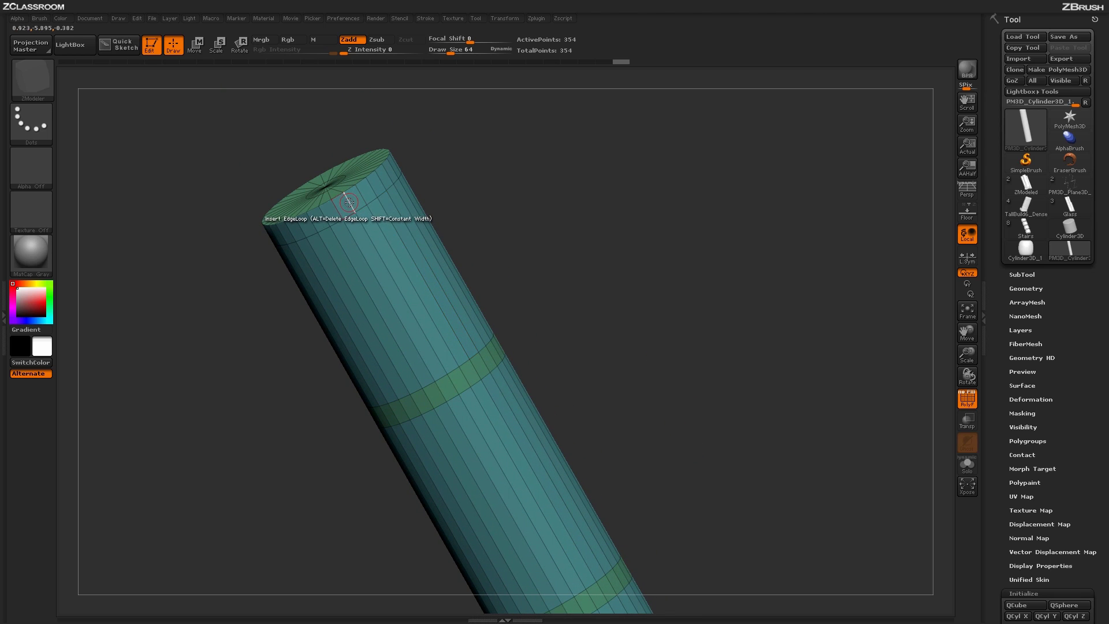
{"action": "key", "text": "space"}
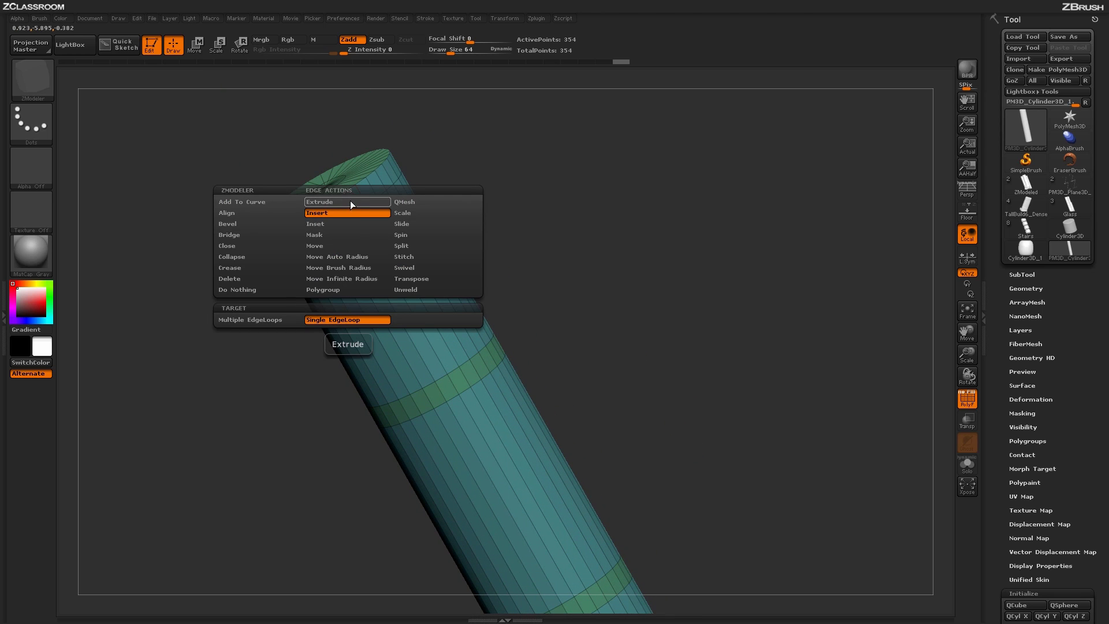
{"action": "left_click", "coordinate": [349, 290]}
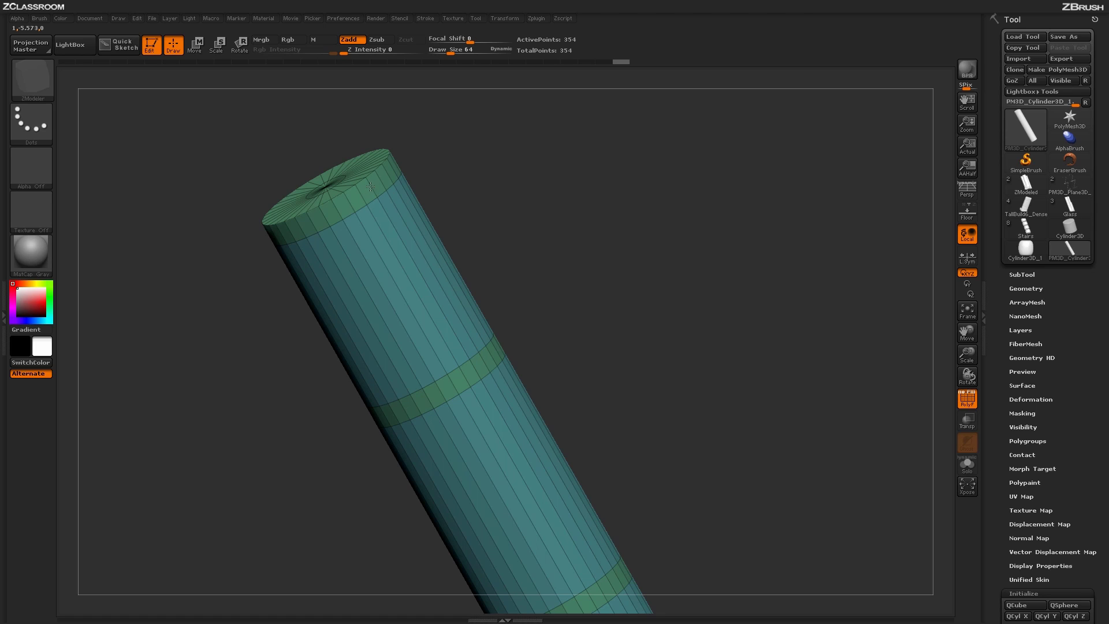
{"action": "left_click", "coordinate": [372, 188]}
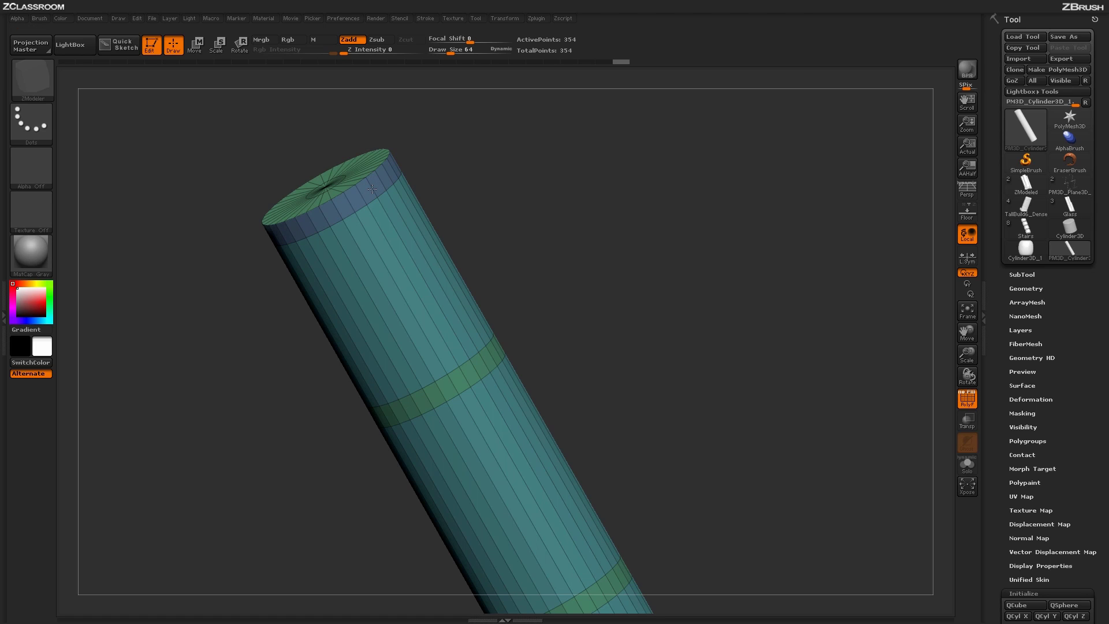
{"action": "key", "text": "alt"}
{"action": "left_click", "coordinate": [372, 189]}
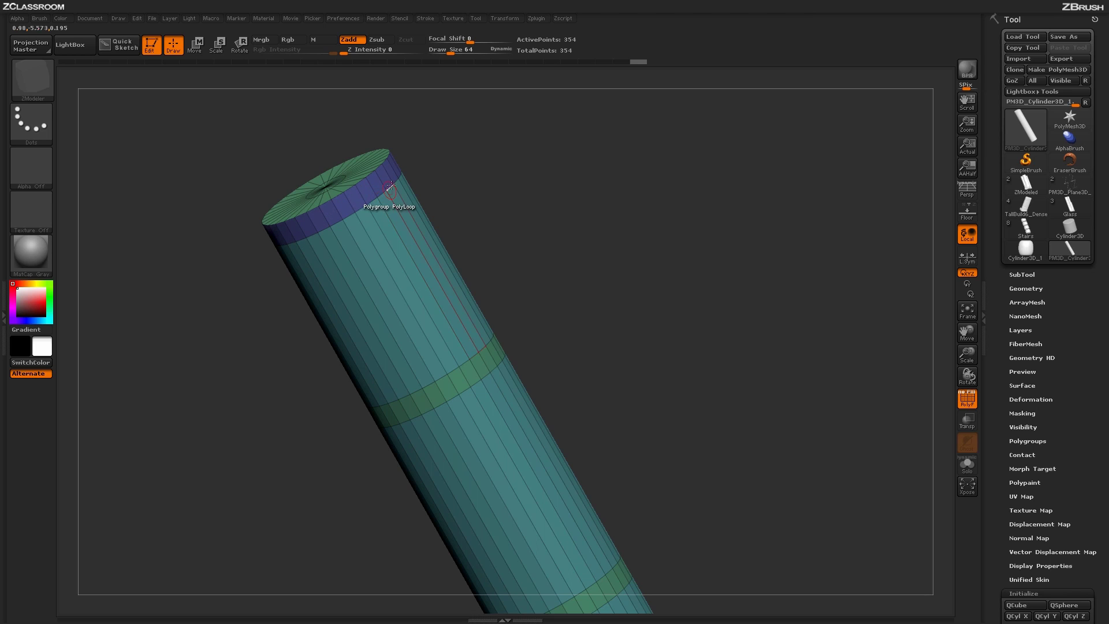
Step: Assign the top ring's purple polygroup to the three narrow green bands further down the column
{"action": "left_click_drag", "start_coordinate": [623, 374], "coordinate": [509, 358]}
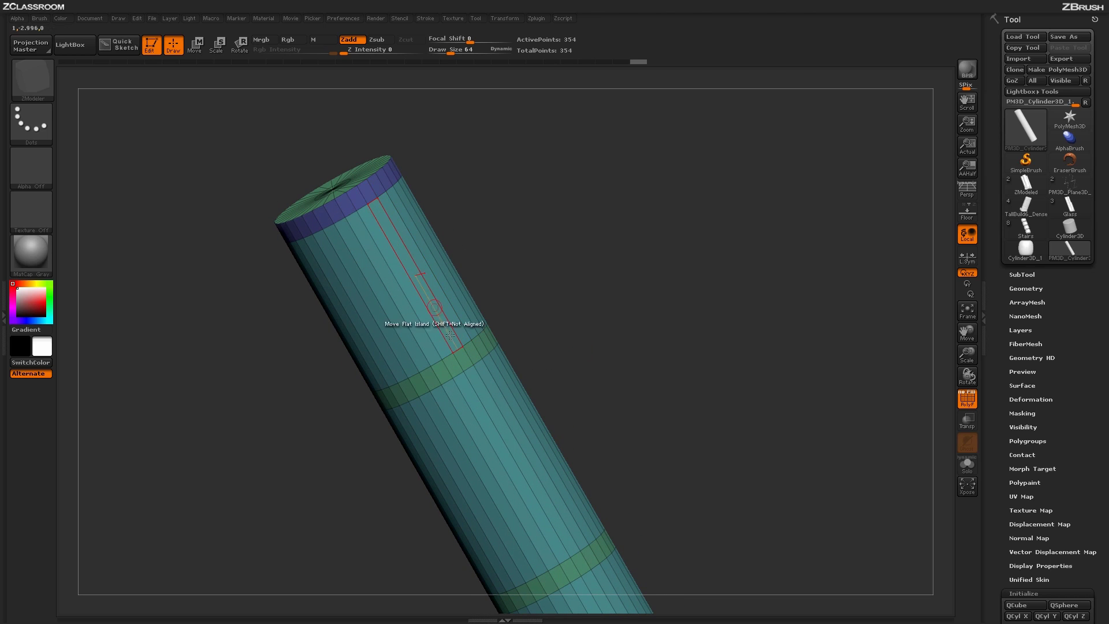
{"action": "left_click", "coordinate": [457, 363]}
{"action": "left_click_drag", "start_coordinate": [626, 380], "coordinate": [512, 153], "text": "alt"}
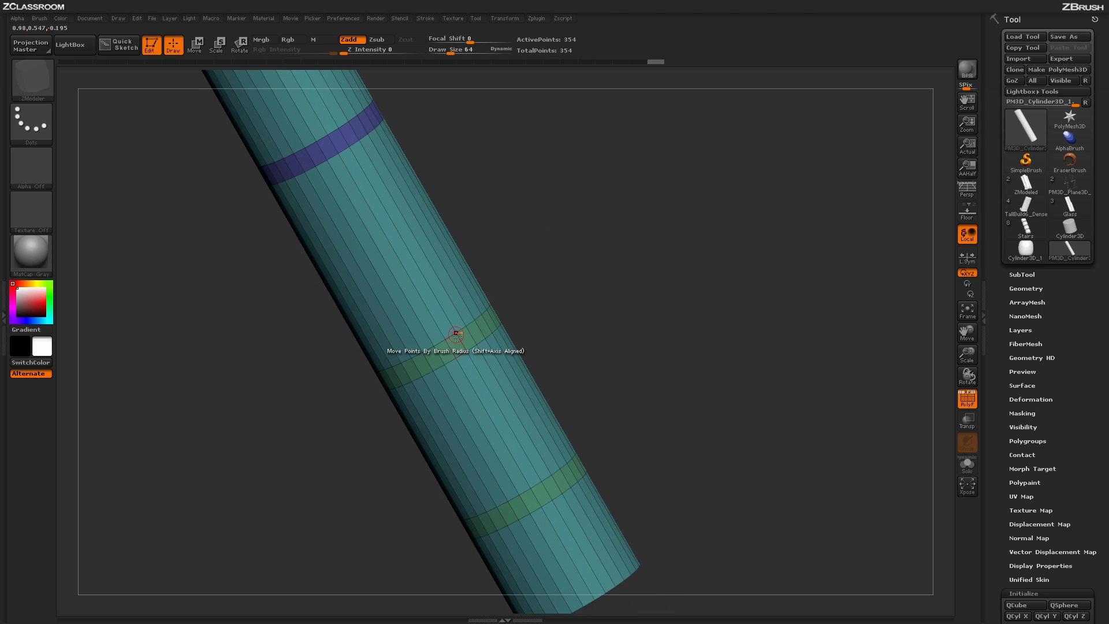
{"action": "left_click", "coordinate": [458, 342]}
{"action": "left_click_drag", "start_coordinate": [617, 349], "coordinate": [607, 241], "text": "alt"}
{"action": "left_click", "coordinate": [519, 382]}
{"action": "mouse_move", "coordinate": [686, 353]}
{"action": "left_mouse_down", "text": "alt"}
{"action": "mouse_move", "coordinate": [685, 300]}
{"action": "mouse_move", "coordinate": [730, 285]}
{"action": "mouse_move", "coordinate": [666, 383]}
{"action": "mouse_move", "coordinate": [636, 414]}
{"action": "mouse_move", "coordinate": [622, 412]}
{"action": "mouse_move", "coordinate": [636, 384]}
{"action": "mouse_move", "coordinate": [631, 396]}
{"action": "mouse_move", "coordinate": [659, 418]}
{"action": "mouse_move", "coordinate": [625, 269]}
{"action": "left_mouse_up", "text": "alt"}
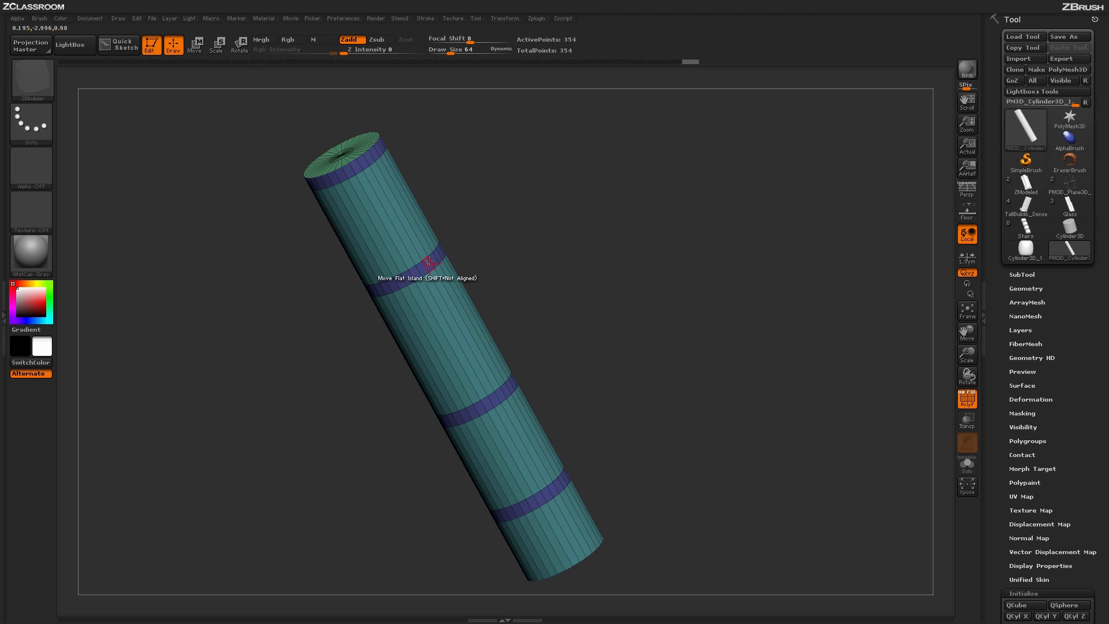
Step: Set the ZModeler polygon action to Extrude with the Polygroup All target and extrude the column's four purple bands slightly outward
{"action": "left_click_drag", "start_coordinate": [609, 340], "coordinate": [549, 230]}
{"action": "left_click_drag", "start_coordinate": [638, 376], "coordinate": [621, 347]}
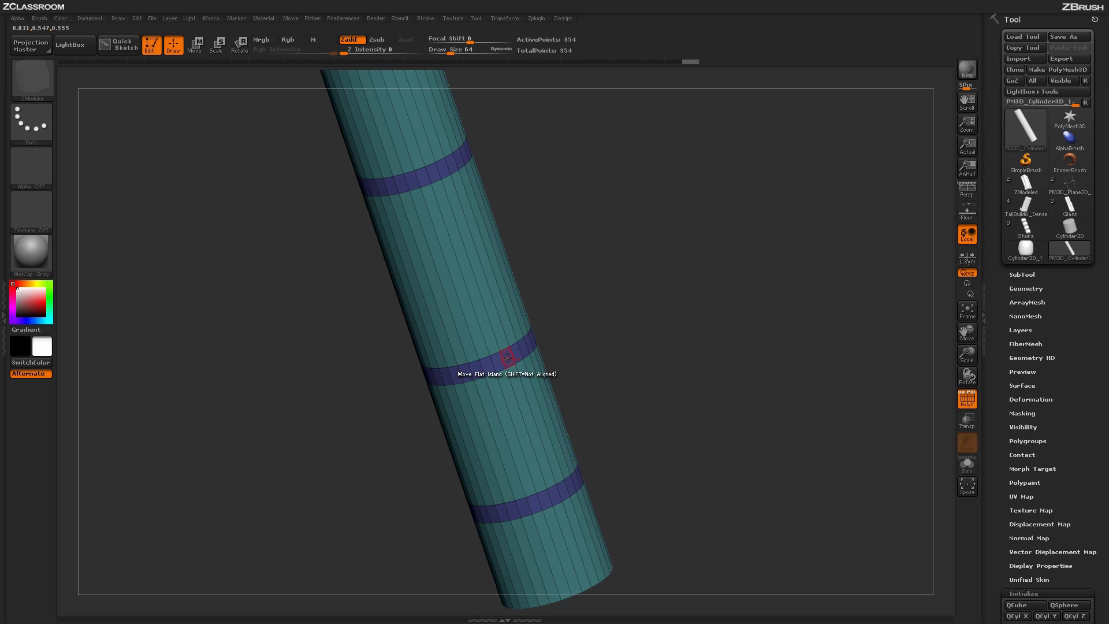
{"action": "key", "text": "space"}
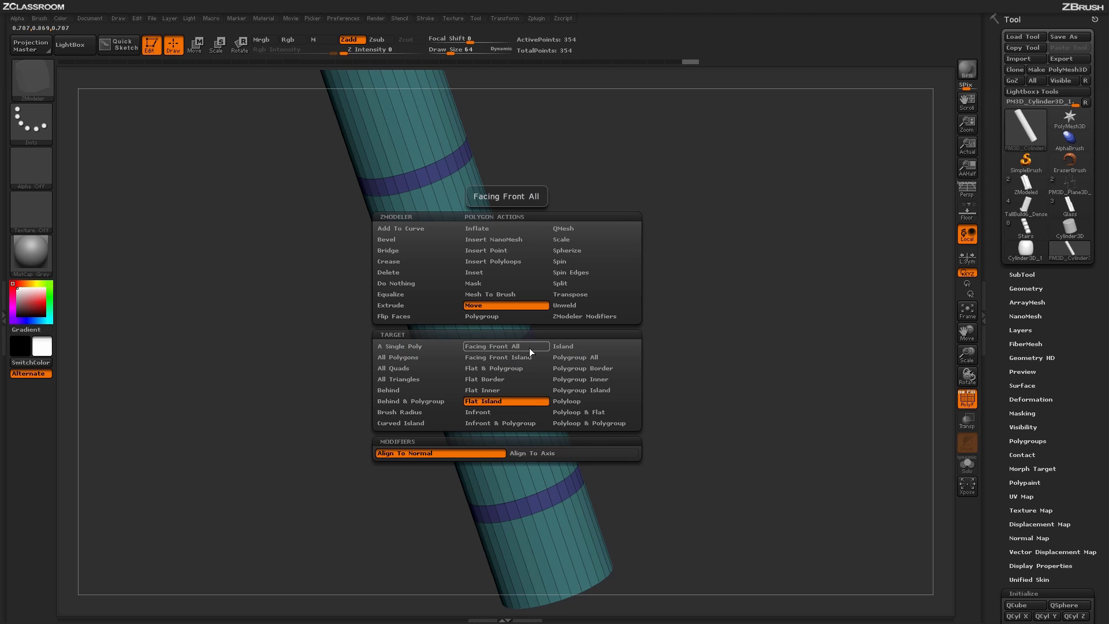
{"action": "left_click", "coordinate": [417, 304]}
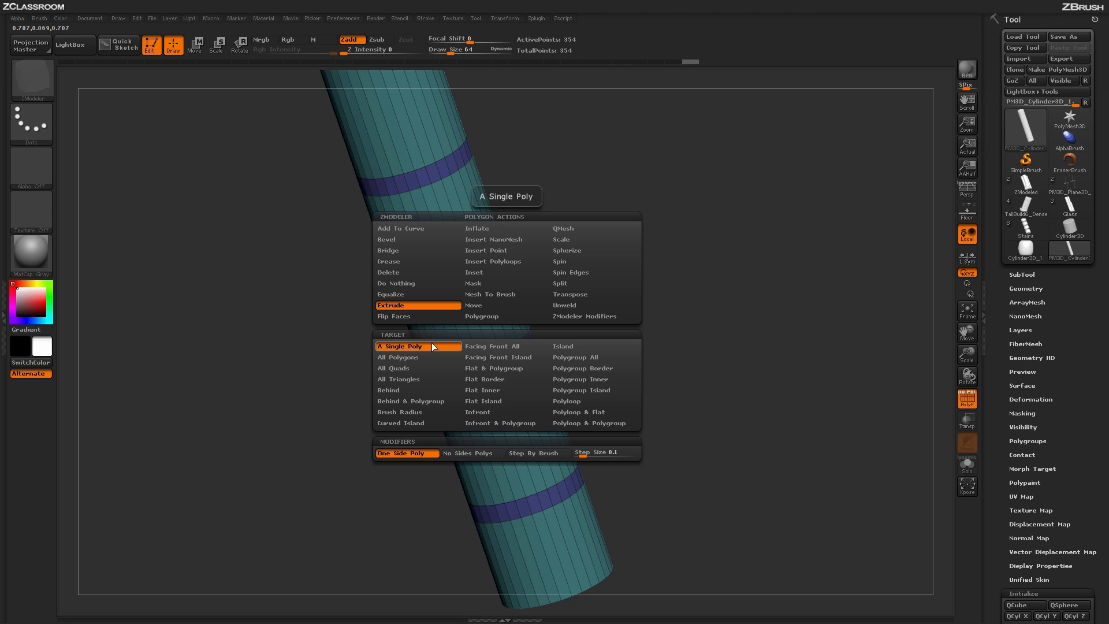
{"action": "left_click", "coordinate": [584, 357]}
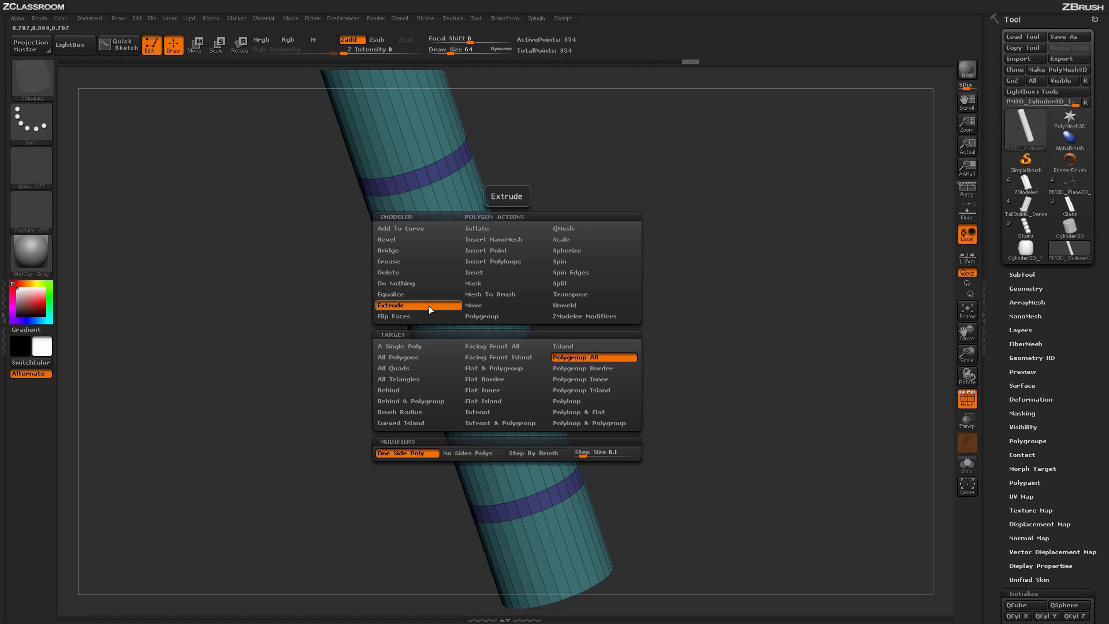
{"action": "key", "text": "space"}
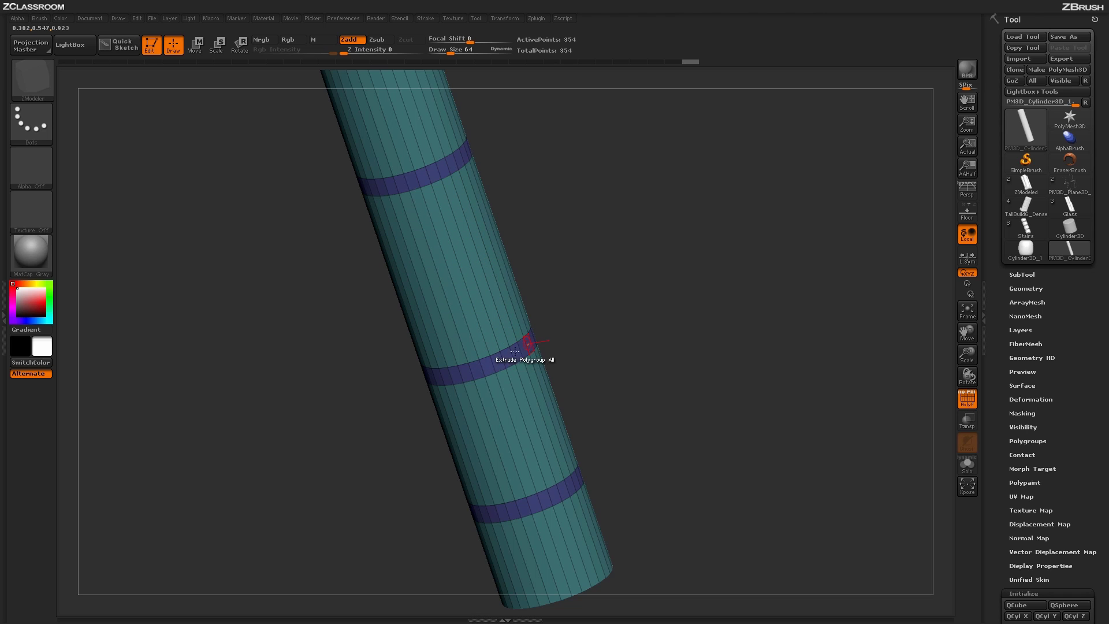
{"action": "left_click_drag", "start_coordinate": [563, 250], "coordinate": [506, 233]}
{"action": "left_click_drag", "start_coordinate": [601, 376], "coordinate": [601, 348]}
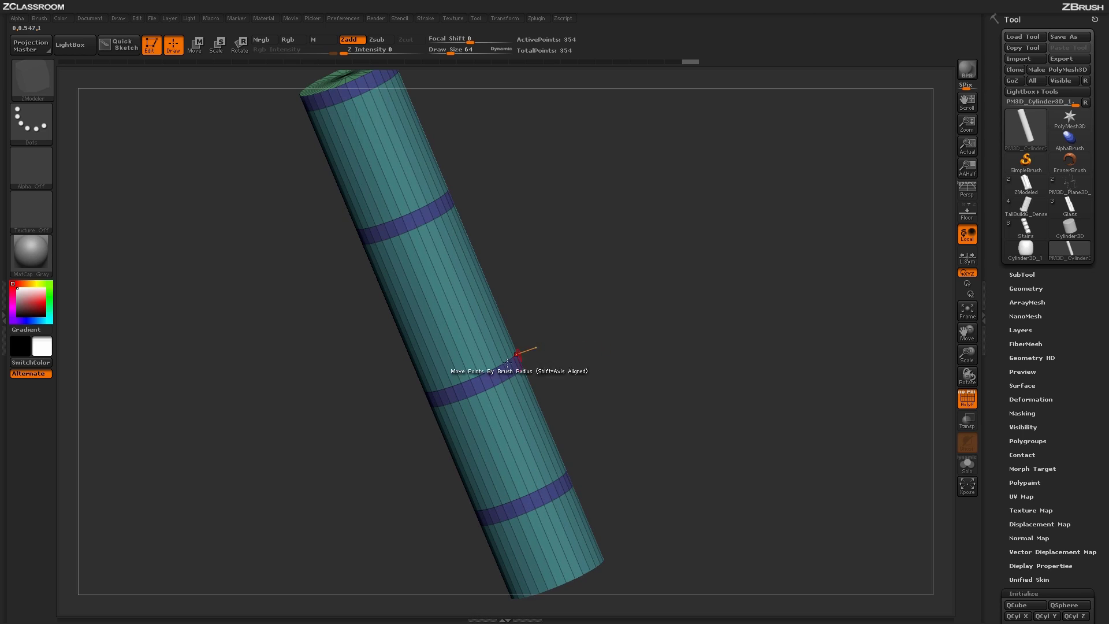
{"action": "left_click_drag", "start_coordinate": [509, 370], "coordinate": [526, 366]}
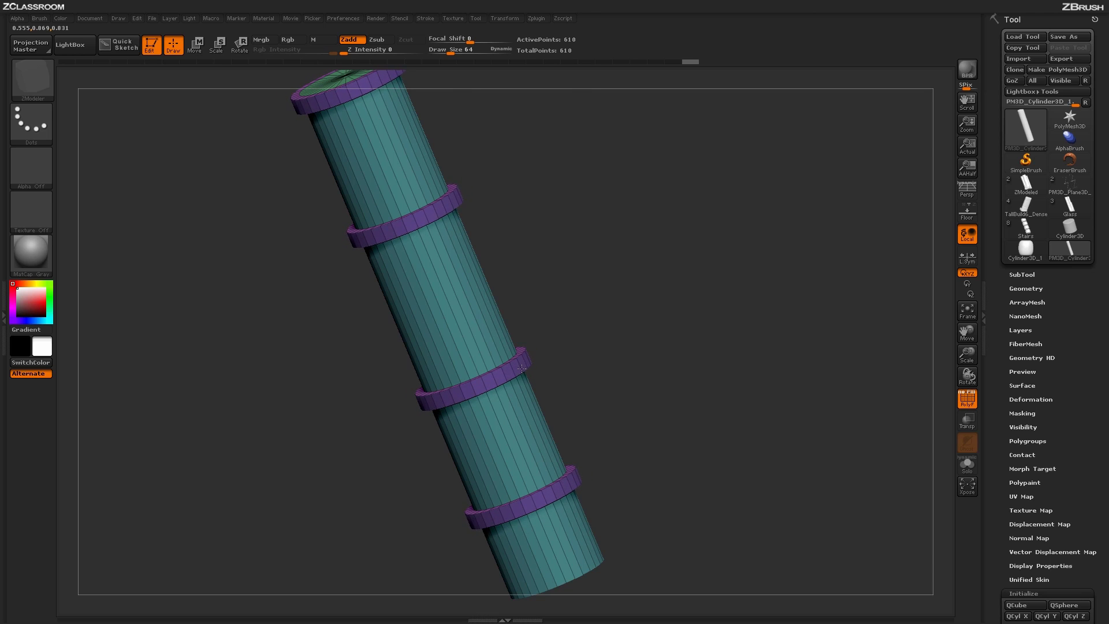
Step: Examine the banded column from the front and at a slight angle, with and without the polyframe
{"action": "left_click_drag", "start_coordinate": [649, 397], "coordinate": [633, 310], "text": "shift"}
{"action": "left_click_drag", "start_coordinate": [565, 443], "coordinate": [529, 269]}
{"action": "mouse_move", "coordinate": [625, 440]}
{"action": "left_mouse_down", "text": "shift"}
{"action": "mouse_move", "coordinate": [629, 403]}
{"action": "mouse_move", "coordinate": [633, 445]}
{"action": "left_mouse_up", "text": "shift"}
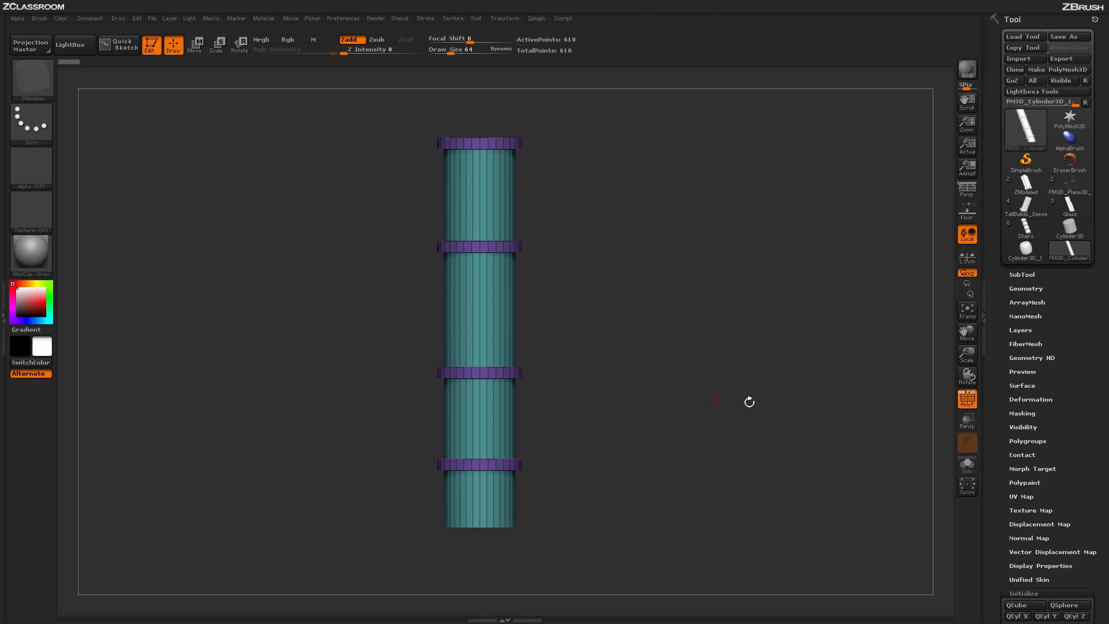
{"action": "left_click", "coordinate": [965, 401]}
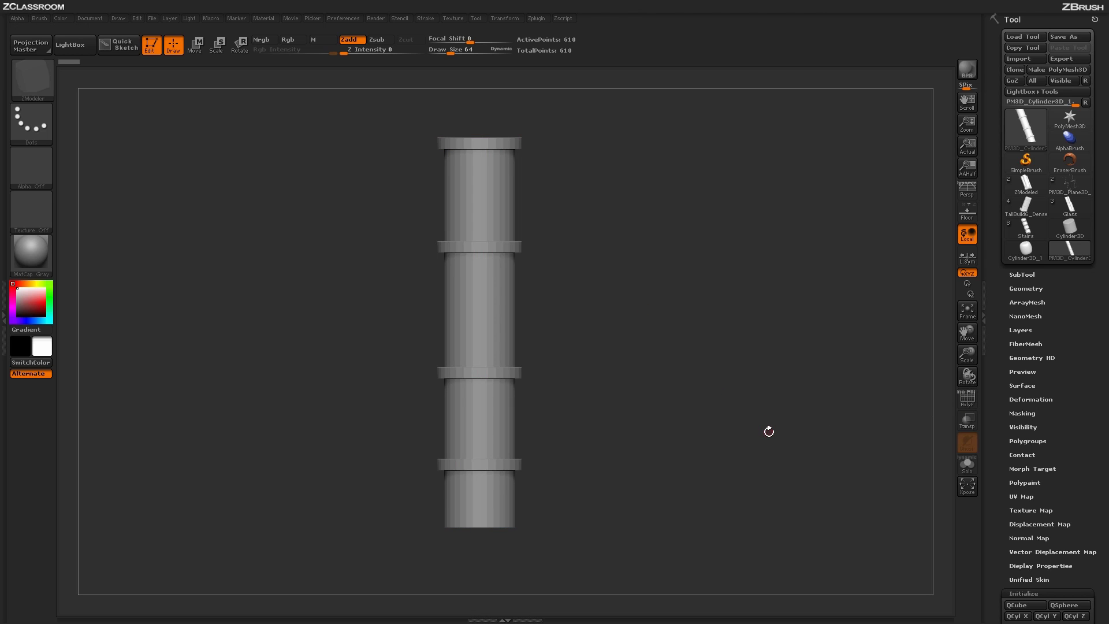
{"action": "mouse_move", "coordinate": [702, 396]}
{"action": "left_mouse_down"}
{"action": "mouse_move", "coordinate": [664, 388]}
{"action": "mouse_move", "coordinate": [681, 391]}
{"action": "mouse_move", "coordinate": [683, 431]}
{"action": "mouse_move", "coordinate": [699, 428]}
{"action": "mouse_move", "coordinate": [699, 404]}
{"action": "left_mouse_up"}
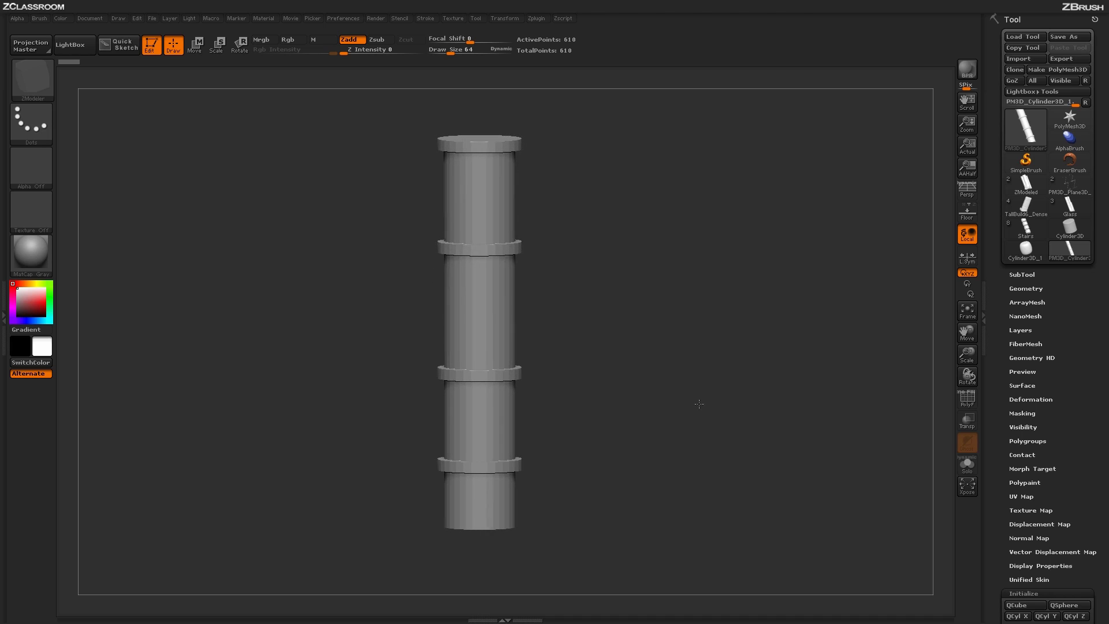
{"action": "left_click_drag", "start_coordinate": [693, 417], "coordinate": [712, 386]}
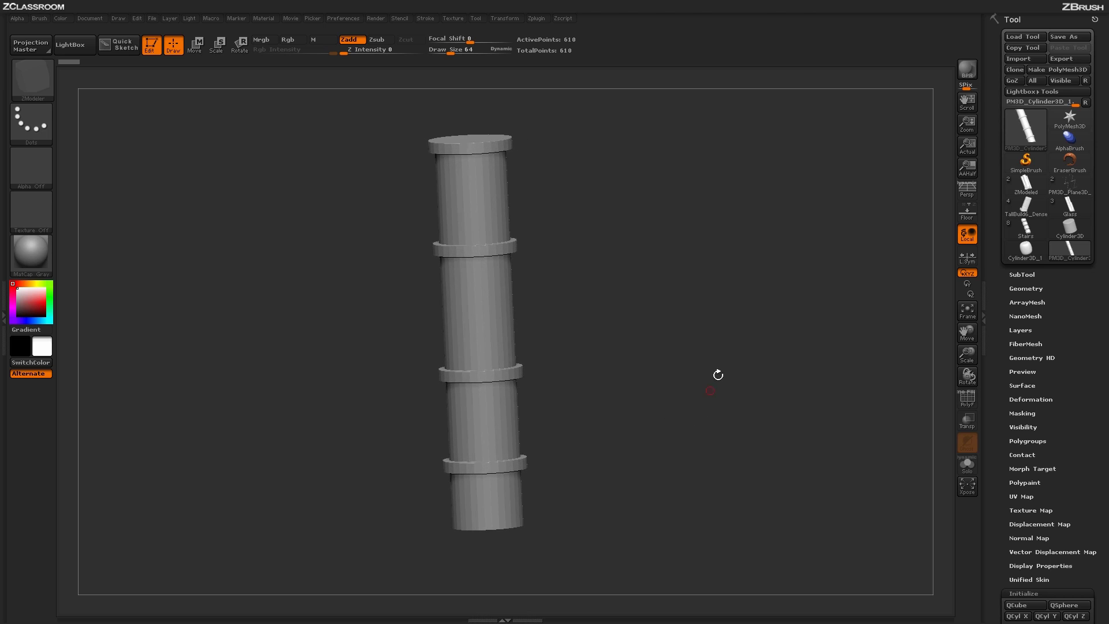
{"action": "left_click", "coordinate": [967, 404]}
{"action": "left_click_drag", "start_coordinate": [827, 403], "coordinate": [775, 417], "text": "shift"}
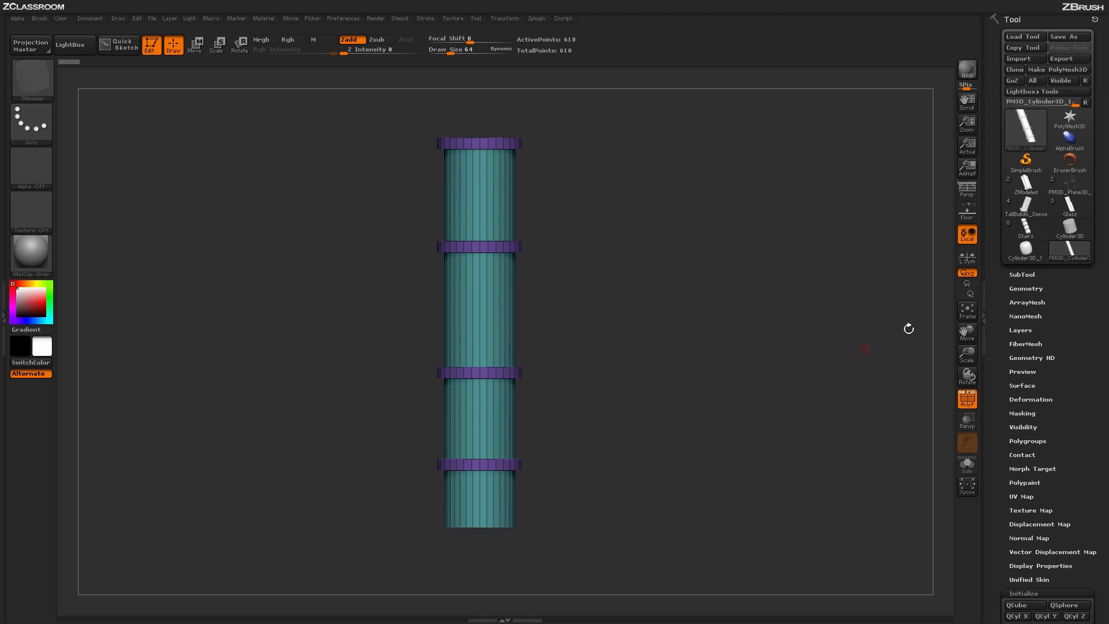
Step: Lower the crease angle tolerance and crease the column's edges based on it
{"action": "left_click", "coordinate": [1026, 288]}
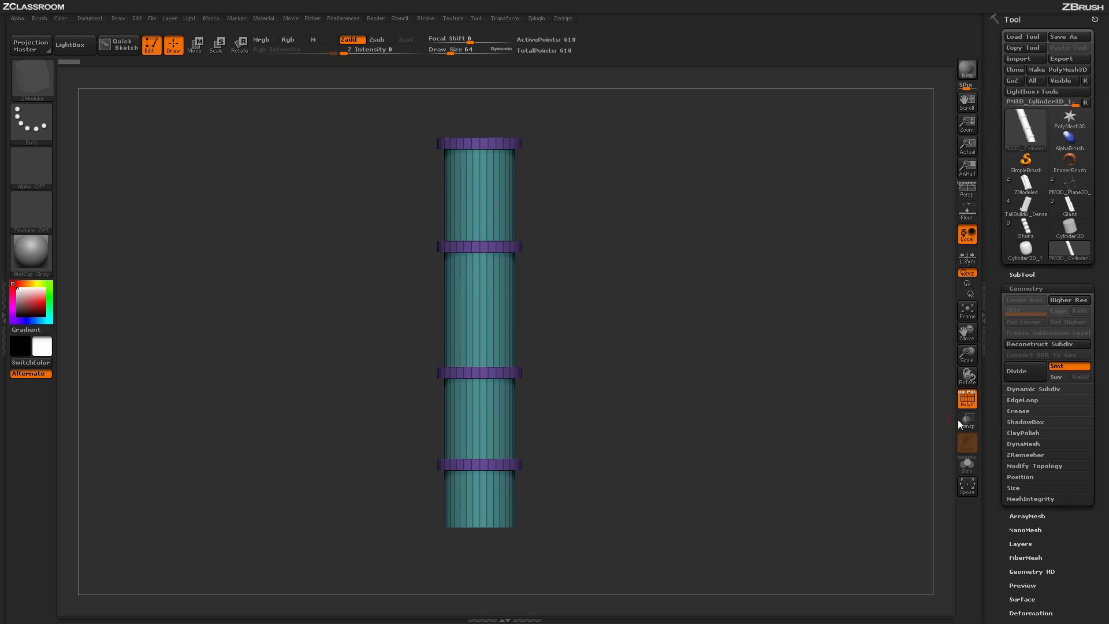
{"action": "left_click", "coordinate": [1018, 410]}
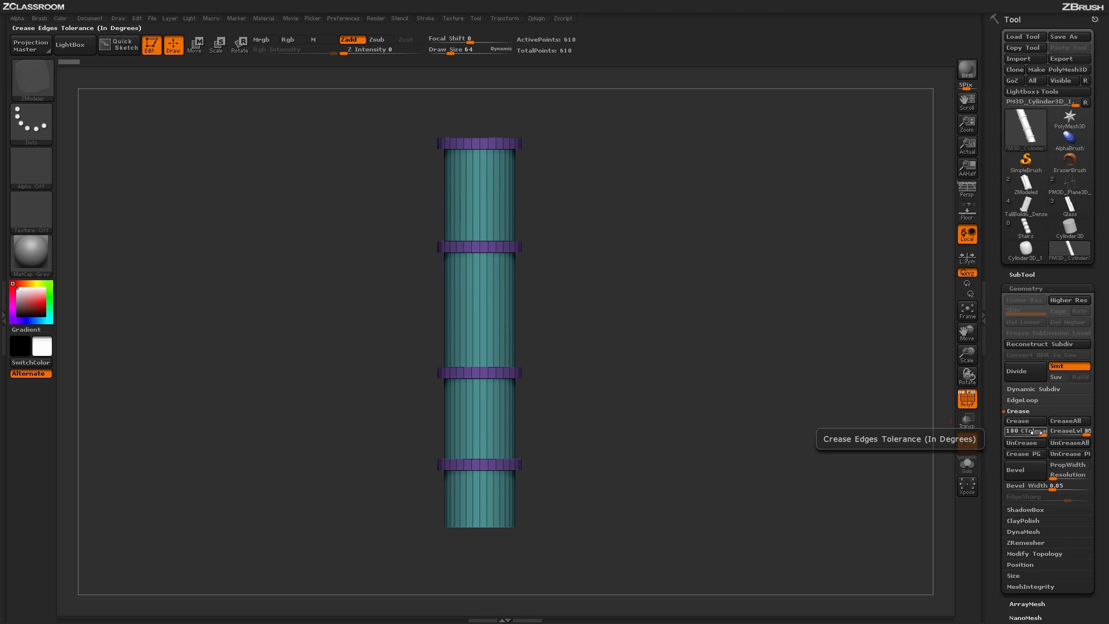
{"action": "left_click", "coordinate": [1035, 432]}
{"action": "key", "text": "Return"}
{"action": "left_click_drag", "start_coordinate": [792, 416], "coordinate": [909, 341], "text": "alt"}
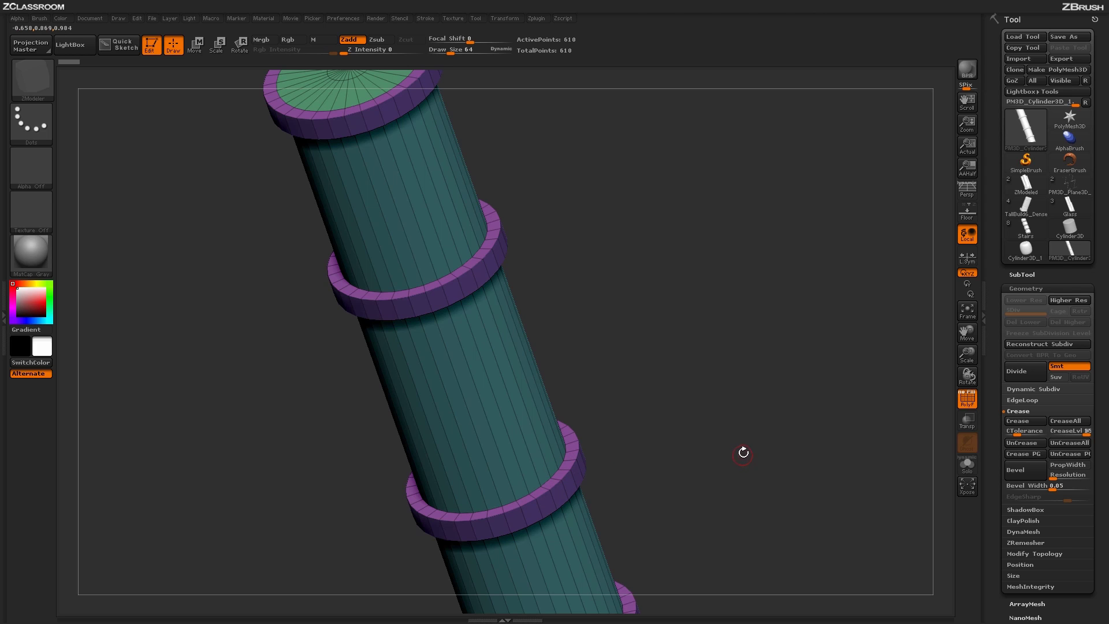
{"action": "left_click", "coordinate": [1018, 425]}
{"action": "left_click_drag", "start_coordinate": [718, 436], "coordinate": [644, 376], "text": "alt"}
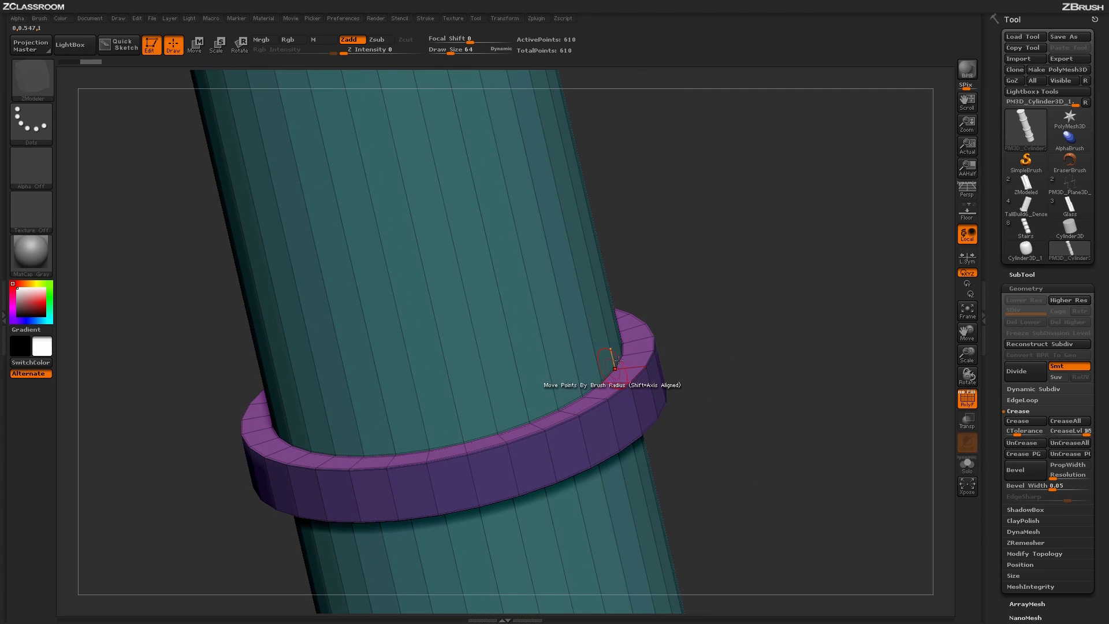
{"action": "mouse_move", "coordinate": [787, 453]}
{"action": "left_mouse_down"}
{"action": "mouse_move", "coordinate": [773, 433]}
{"action": "mouse_move", "coordinate": [760, 455]}
{"action": "mouse_move", "coordinate": [768, 505]}
{"action": "mouse_move", "coordinate": [758, 444]}
{"action": "mouse_move", "coordinate": [796, 414]}
{"action": "left_mouse_up"}
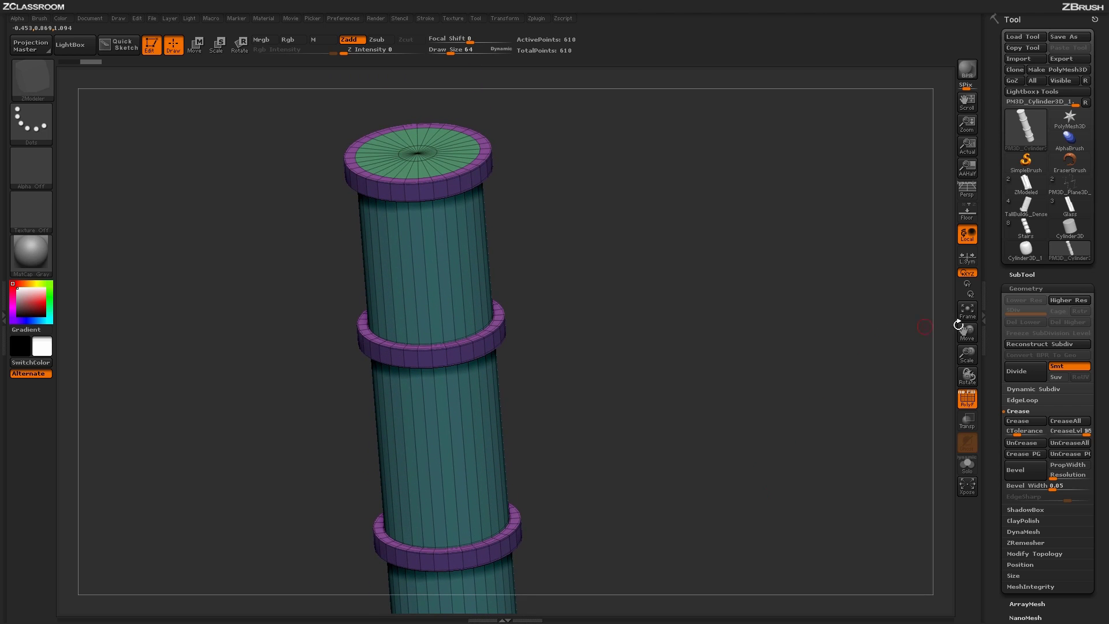
Step: Turn on Dynamic Subdivision for the creased column and hide the polyframe
{"action": "left_click", "coordinate": [1034, 389]}
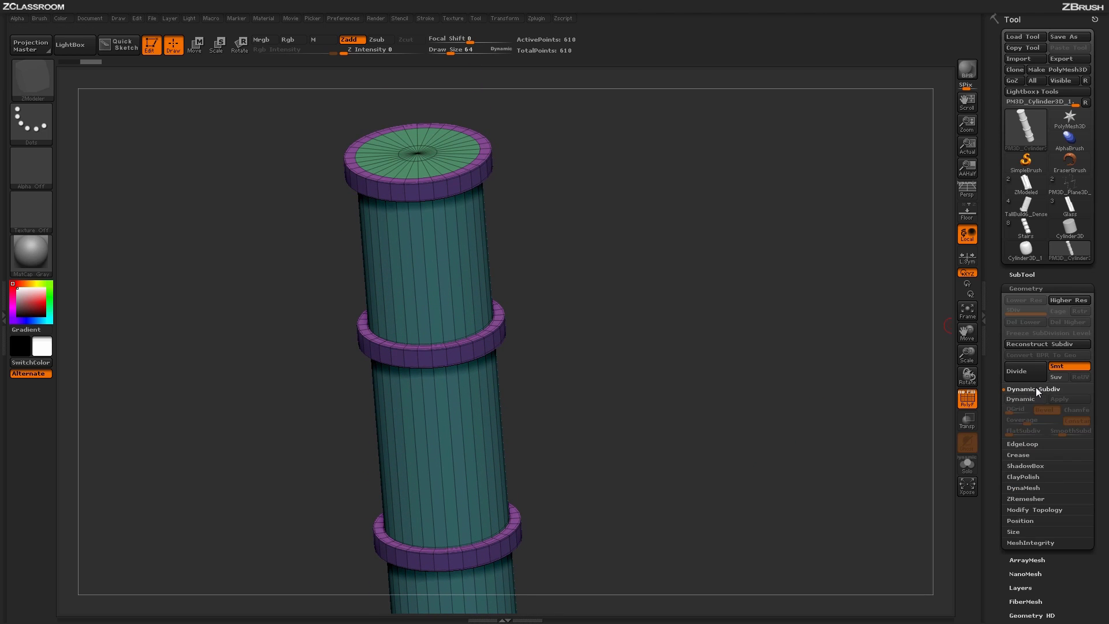
{"action": "left_click", "coordinate": [1020, 399]}
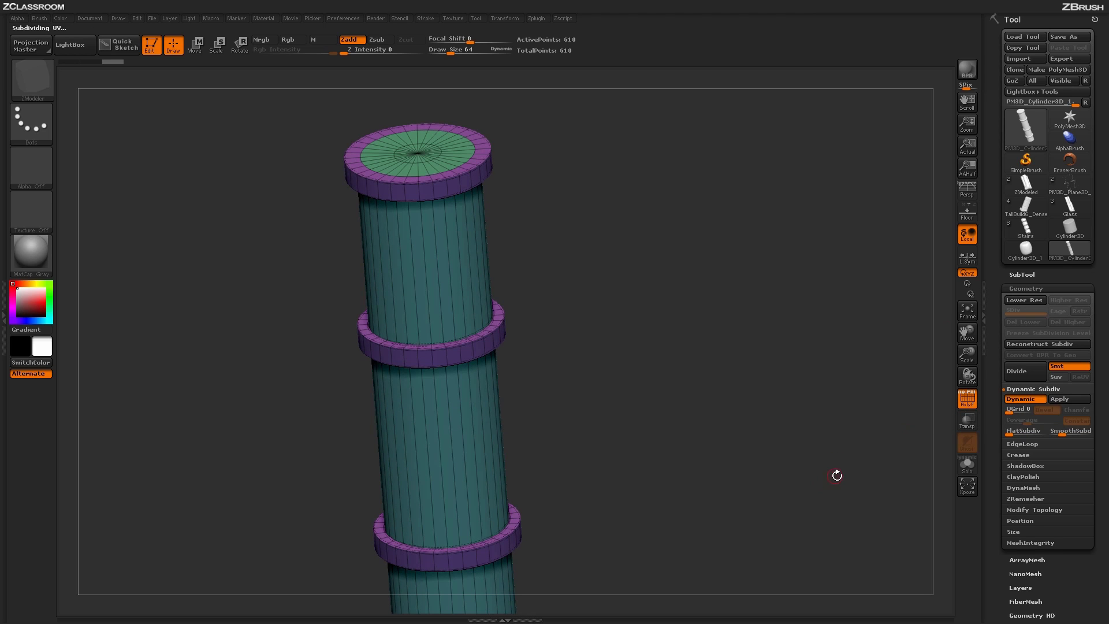
{"action": "left_click", "coordinate": [967, 398]}
Step: Examine the subdivided column and its ring edges from the front and from above
{"action": "left_click_drag", "start_coordinate": [784, 497], "coordinate": [804, 455], "text": "alt"}
{"action": "left_click_drag", "start_coordinate": [804, 455], "coordinate": [737, 369]}
{"action": "left_click_drag", "start_coordinate": [605, 378], "coordinate": [604, 360]}
{"action": "left_click_drag", "start_coordinate": [706, 410], "coordinate": [759, 421]}
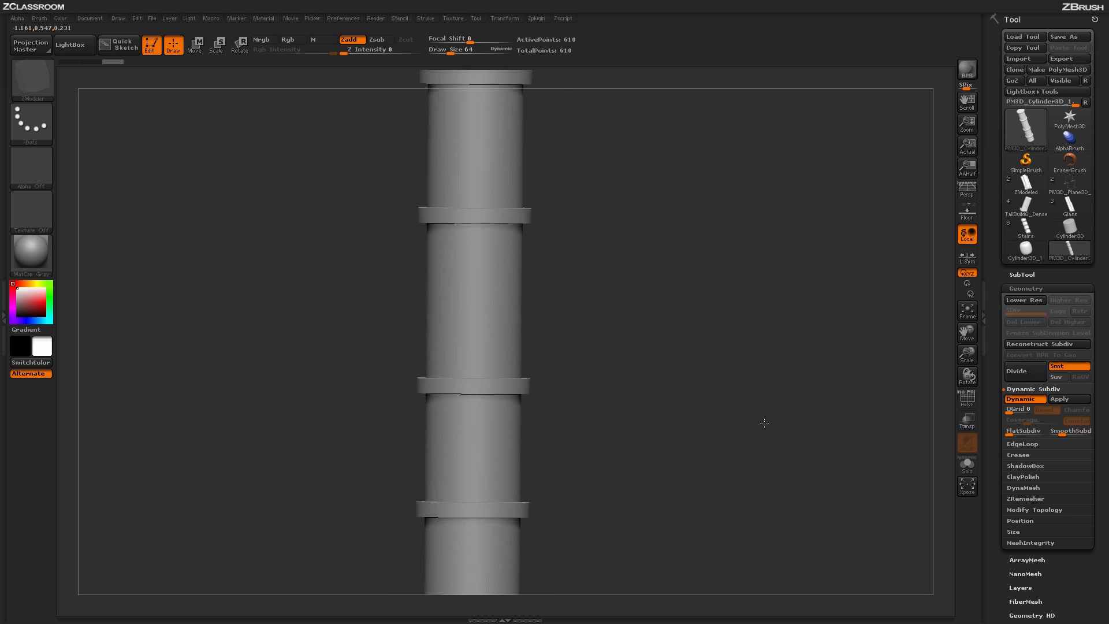
{"action": "left_click_drag", "start_coordinate": [713, 465], "coordinate": [684, 425], "text": "alt"}
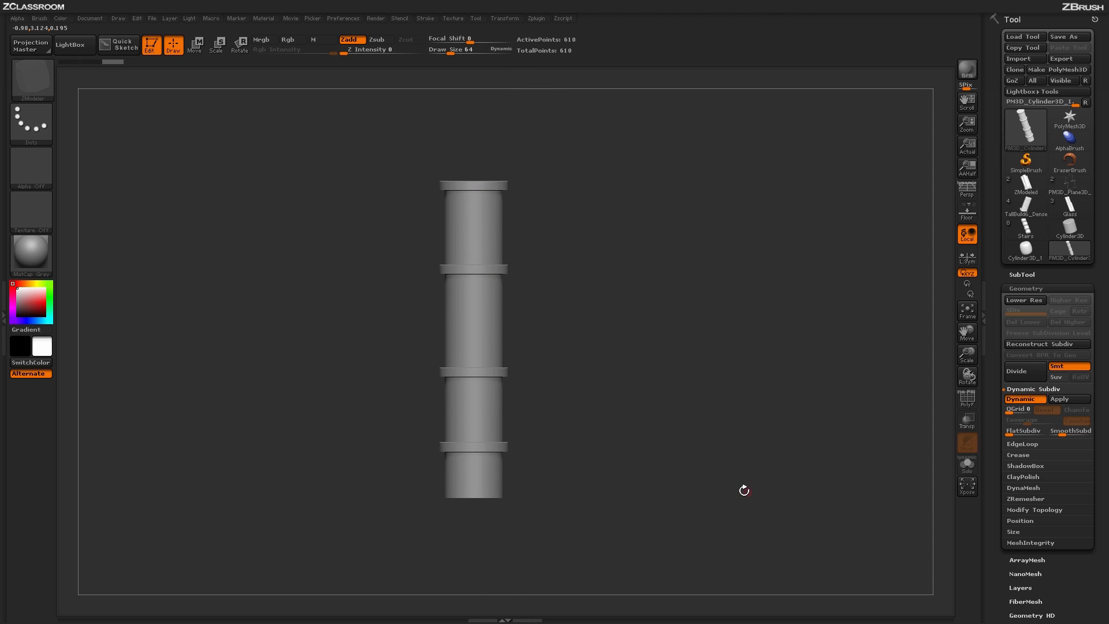
{"action": "left_click_drag", "start_coordinate": [757, 495], "coordinate": [755, 499], "text": "shift"}
{"action": "left_click_drag", "start_coordinate": [593, 337], "coordinate": [547, 257]}
{"action": "left_click_drag", "start_coordinate": [644, 340], "coordinate": [650, 371], "text": "alt"}
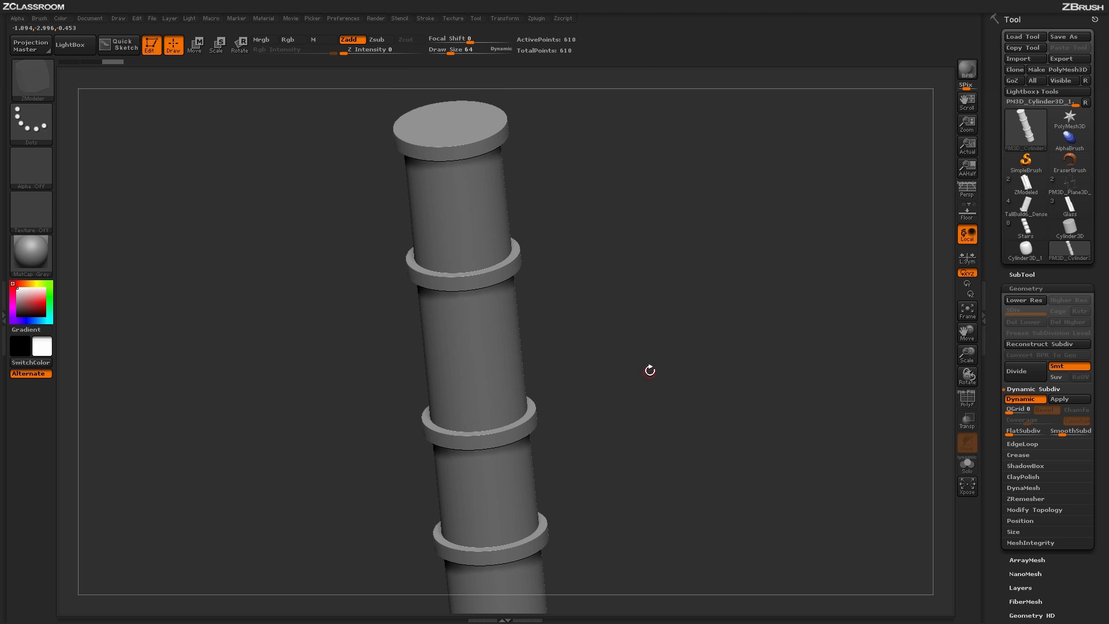
Step: Remove all creases from the column and check the rounded shape with the polyframe shown
{"action": "left_click", "coordinate": [1020, 455]}
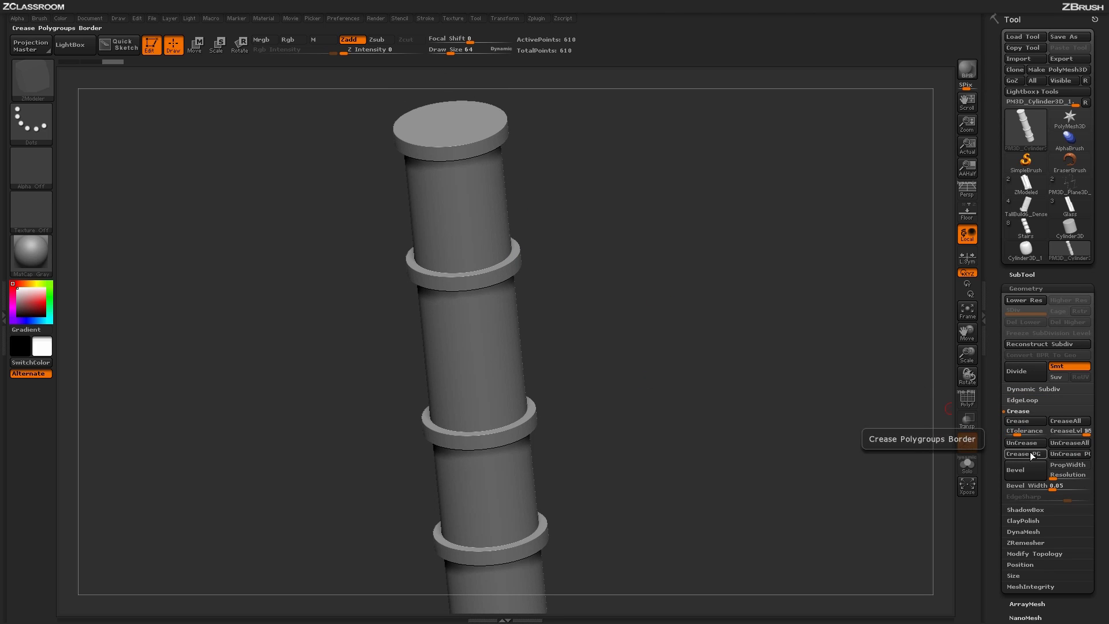
{"action": "left_click", "coordinate": [1061, 445]}
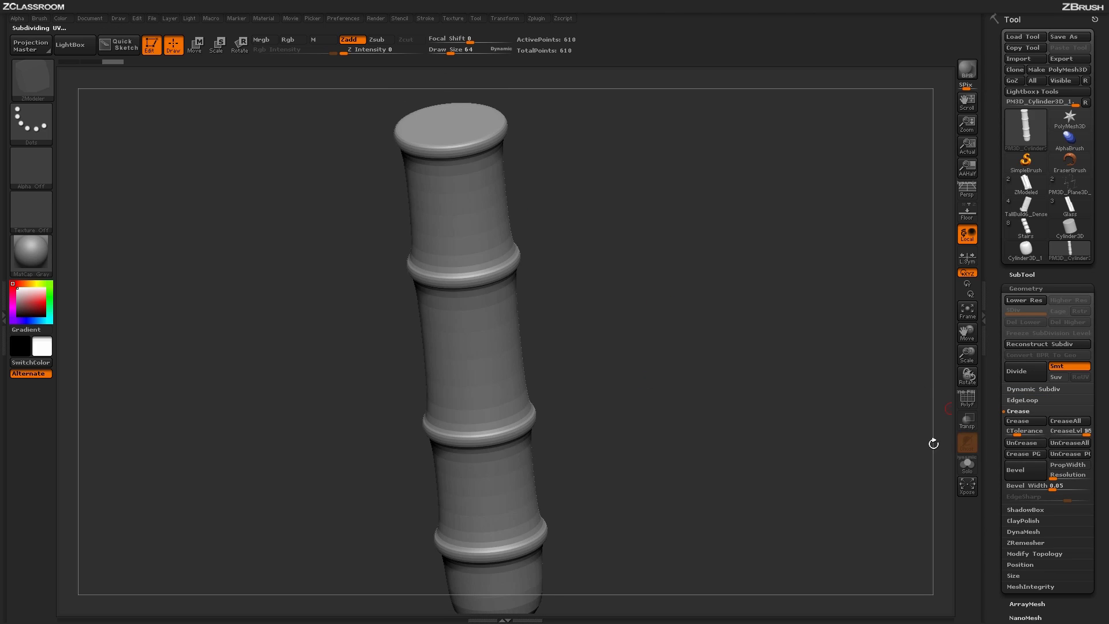
{"action": "left_click_drag", "start_coordinate": [837, 492], "coordinate": [804, 511], "text": "shift"}
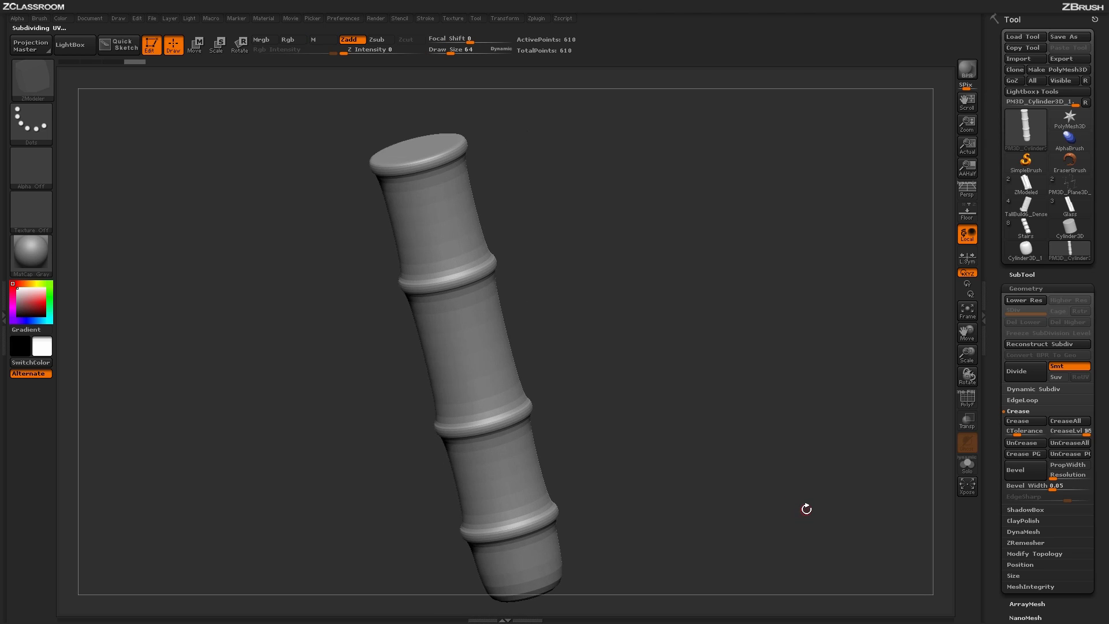
{"action": "left_click", "coordinate": [963, 405]}
{"action": "left_click_drag", "start_coordinate": [787, 396], "coordinate": [732, 400]}
{"action": "left_click_drag", "start_coordinate": [673, 379], "coordinate": [694, 458], "text": "shift"}
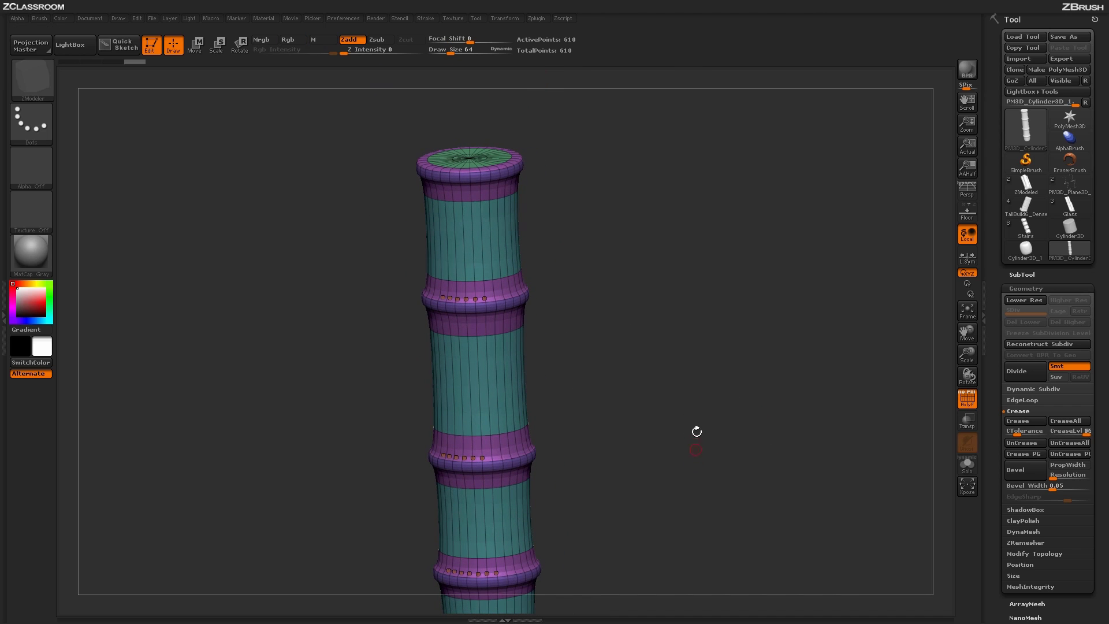
Step: Crease the column's edges again by the tolerance angle and inspect the rings with the polyframe hidden
{"action": "left_click", "coordinate": [1019, 421]}
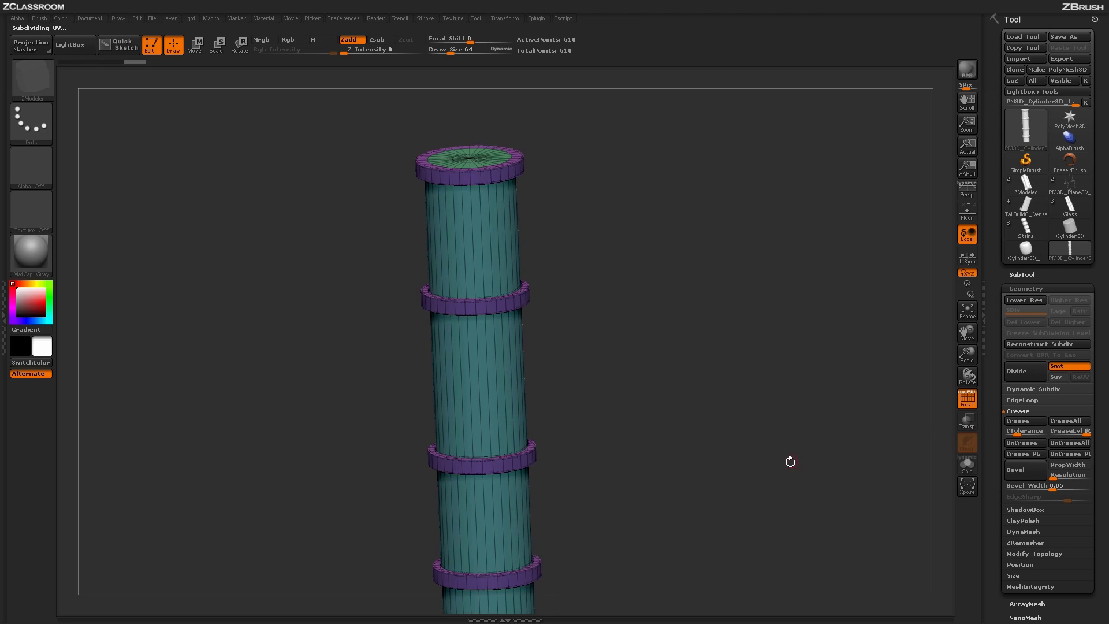
{"action": "left_click_drag", "start_coordinate": [792, 460], "coordinate": [832, 424], "text": "shift"}
{"action": "key", "text": "shift+f"}
{"action": "left_click_drag", "start_coordinate": [817, 485], "coordinate": [662, 370], "text": "alt"}
{"action": "mouse_move", "coordinate": [701, 402]}
{"action": "left_mouse_down"}
{"action": "mouse_move", "coordinate": [668, 441]}
{"action": "mouse_move", "coordinate": [562, 420]}
{"action": "mouse_move", "coordinate": [664, 462]}
{"action": "mouse_move", "coordinate": [687, 517]}
{"action": "left_mouse_up"}
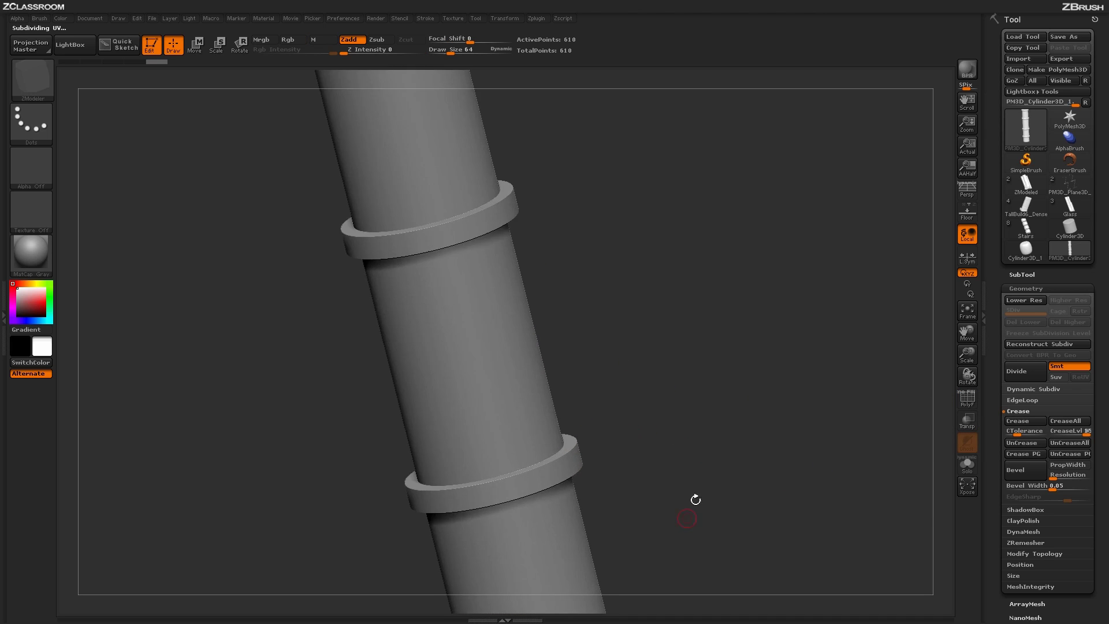
Step: Set the ZModeler edge action to Crease with the EdgeLoop Complete target and uncrease an outer edge loop on the third ring from the top
{"action": "left_click", "coordinate": [958, 396]}
{"action": "left_click_drag", "start_coordinate": [804, 387], "coordinate": [733, 375], "text": "alt"}
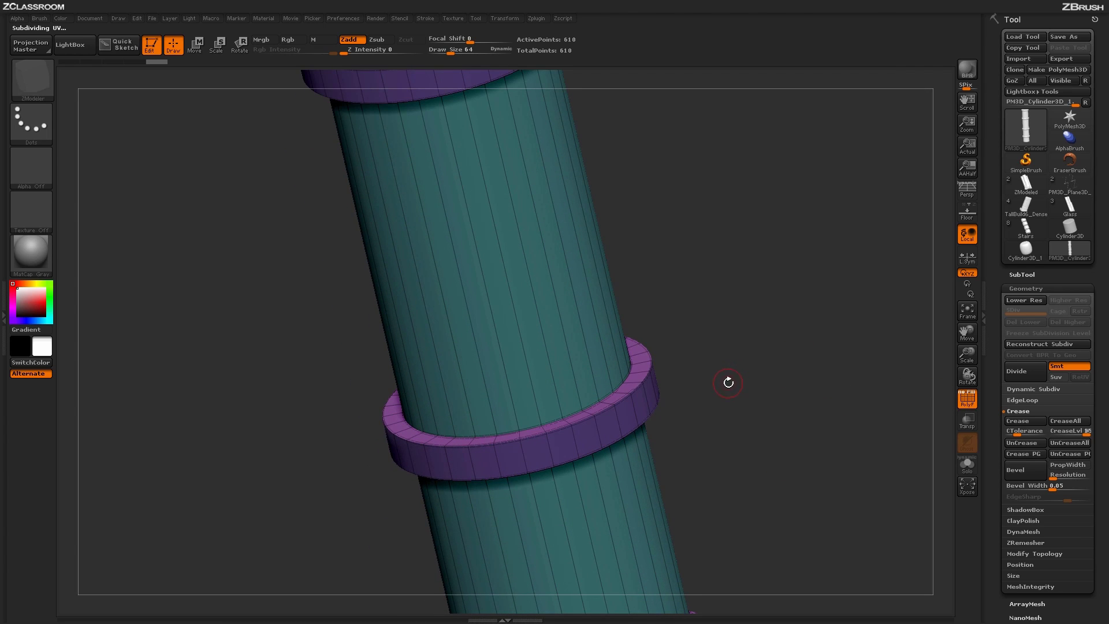
{"action": "left_click_drag", "start_coordinate": [696, 369], "coordinate": [673, 393]}
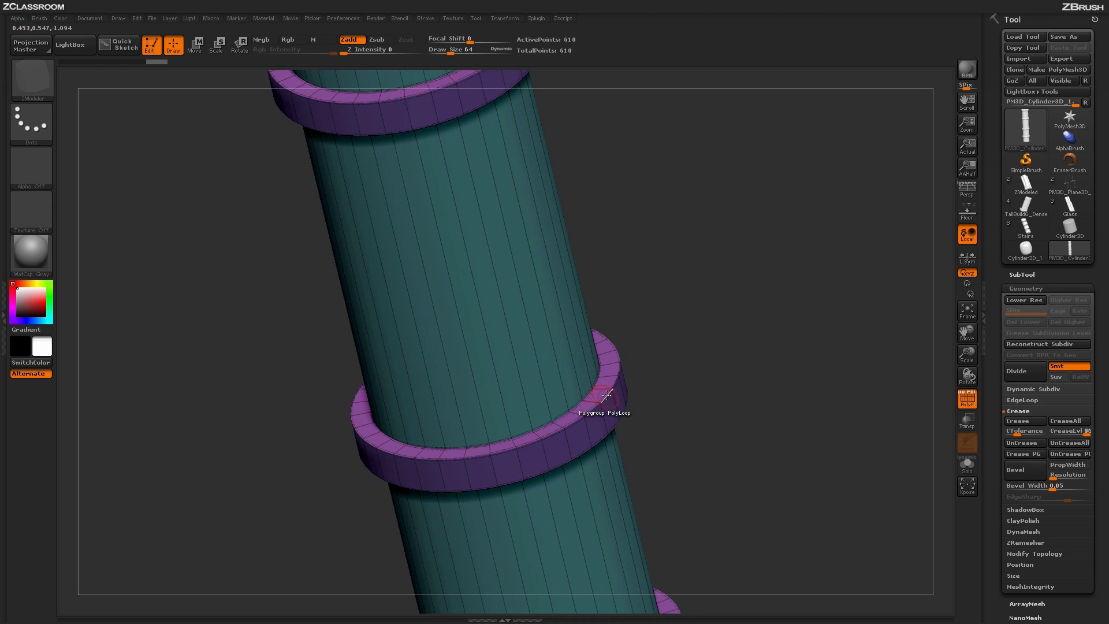
{"action": "key", "text": "space"}
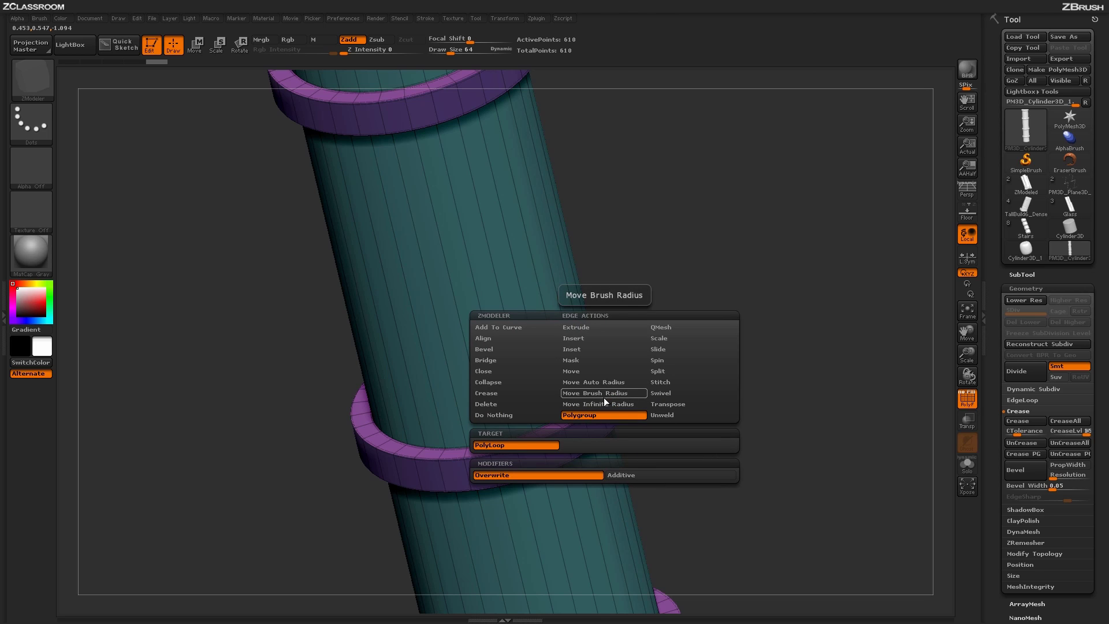
{"action": "left_click", "coordinate": [500, 393]}
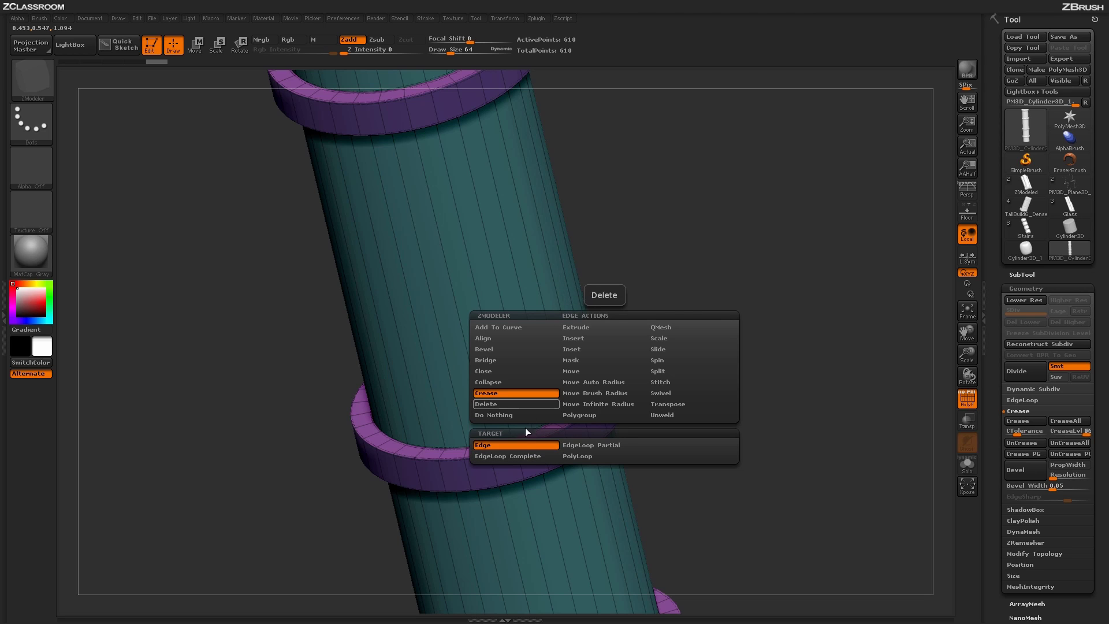
{"action": "left_click", "coordinate": [531, 455]}
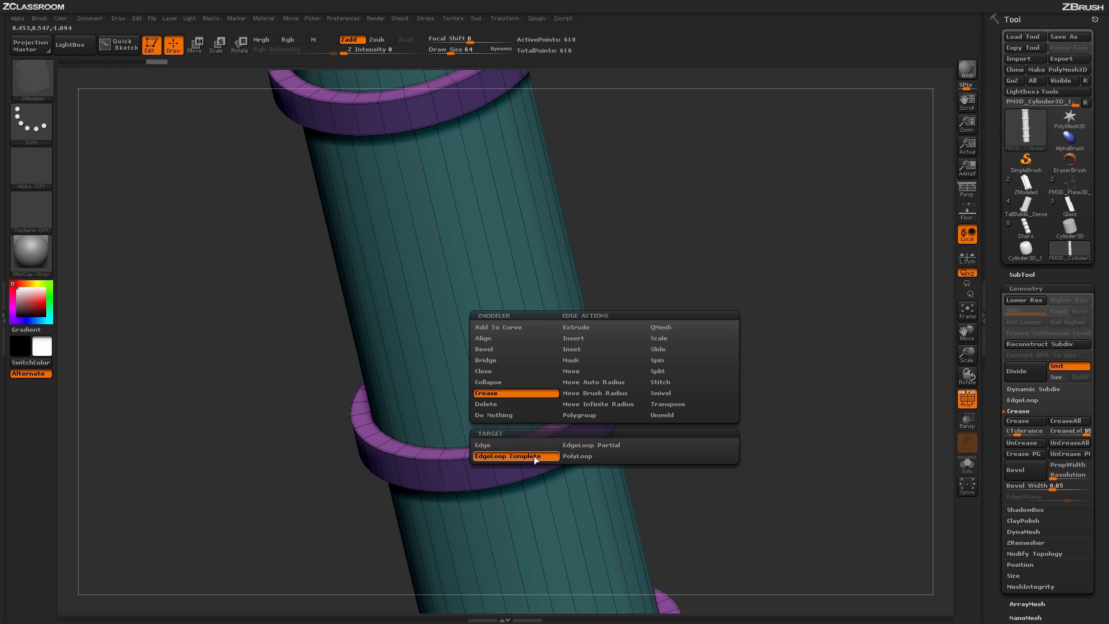
{"action": "left_click_drag", "start_coordinate": [712, 373], "coordinate": [702, 384]}
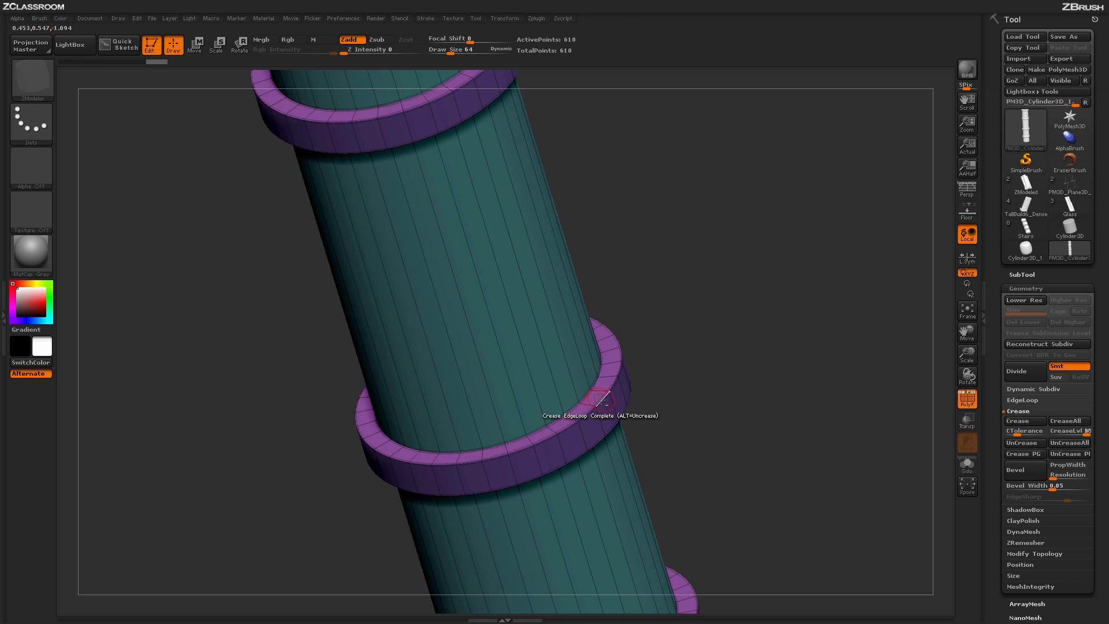
{"action": "left_click", "coordinate": [601, 400], "text": "alt"}
Step: Check the third ring with the polyframe hidden and uncrease a second outer edge loop on it
{"action": "left_click_drag", "start_coordinate": [747, 437], "coordinate": [791, 405], "text": "shift"}
{"action": "left_click", "coordinate": [963, 404]}
{"action": "left_click_drag", "start_coordinate": [791, 404], "coordinate": [949, 427]}
{"action": "left_click", "coordinate": [961, 402]}
{"action": "left_click_drag", "start_coordinate": [765, 421], "coordinate": [711, 329]}
{"action": "left_click", "coordinate": [635, 395], "text": "alt"}
{"action": "left_click_drag", "start_coordinate": [711, 416], "coordinate": [741, 444]}
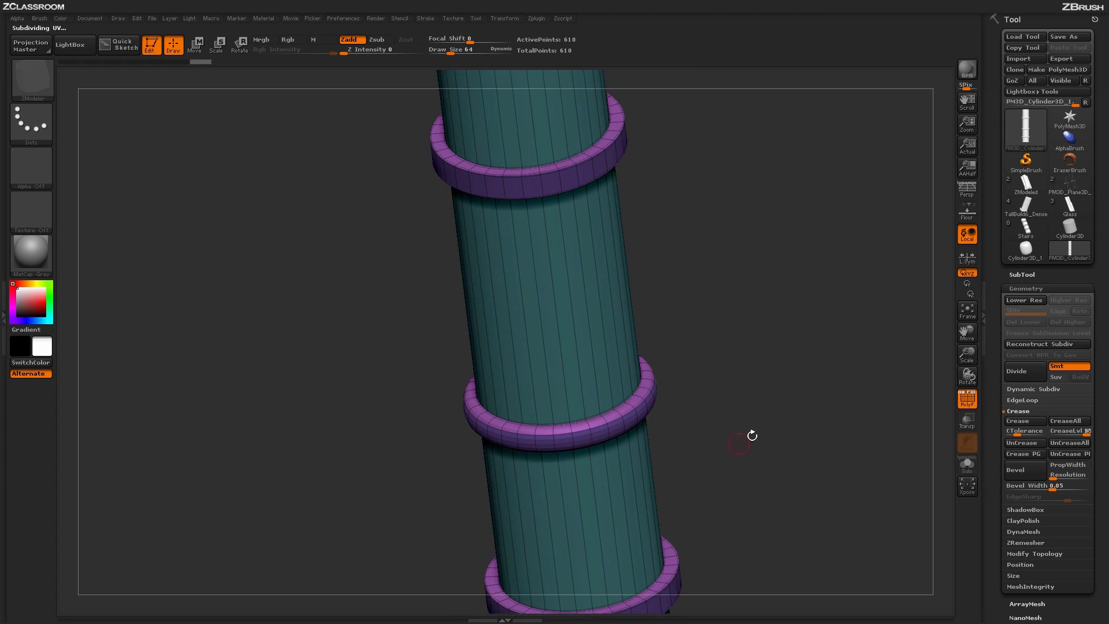
Step: Check the column with the polyframe hidden, show it again and crease the upper outer edge loop of the third ring
{"action": "left_click", "coordinate": [968, 399]}
{"action": "left_click_drag", "start_coordinate": [830, 434], "coordinate": [574, 441]}
{"action": "left_click", "coordinate": [580, 444]}
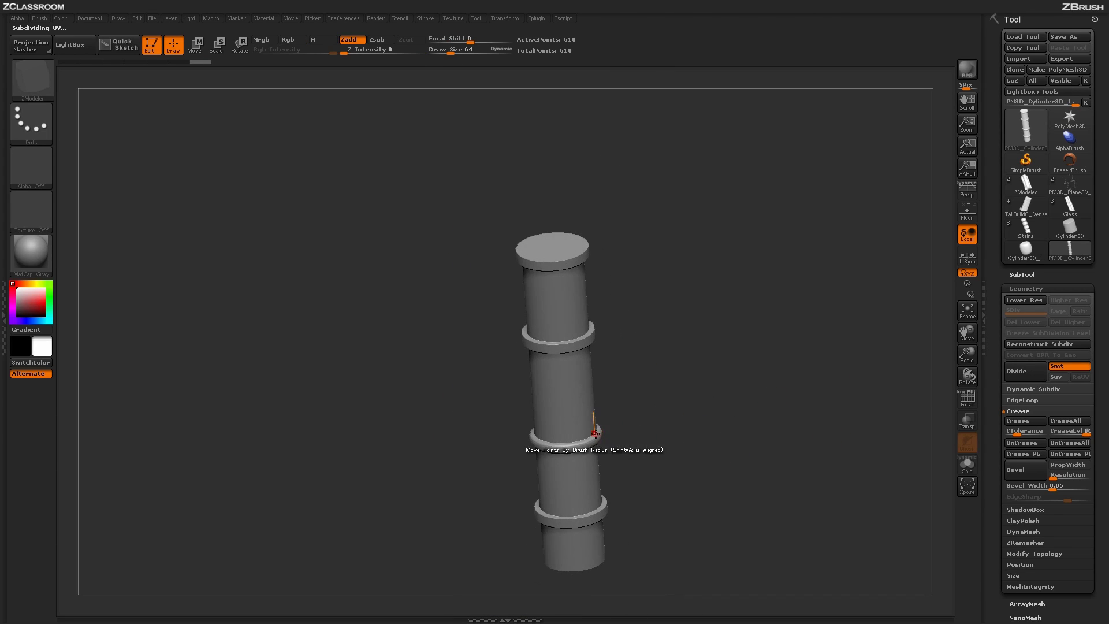
{"action": "left_click_drag", "start_coordinate": [643, 413], "coordinate": [656, 508]}
{"action": "left_click_drag", "start_coordinate": [655, 381], "coordinate": [684, 448], "text": "alt"}
{"action": "left_click", "coordinate": [964, 399]}
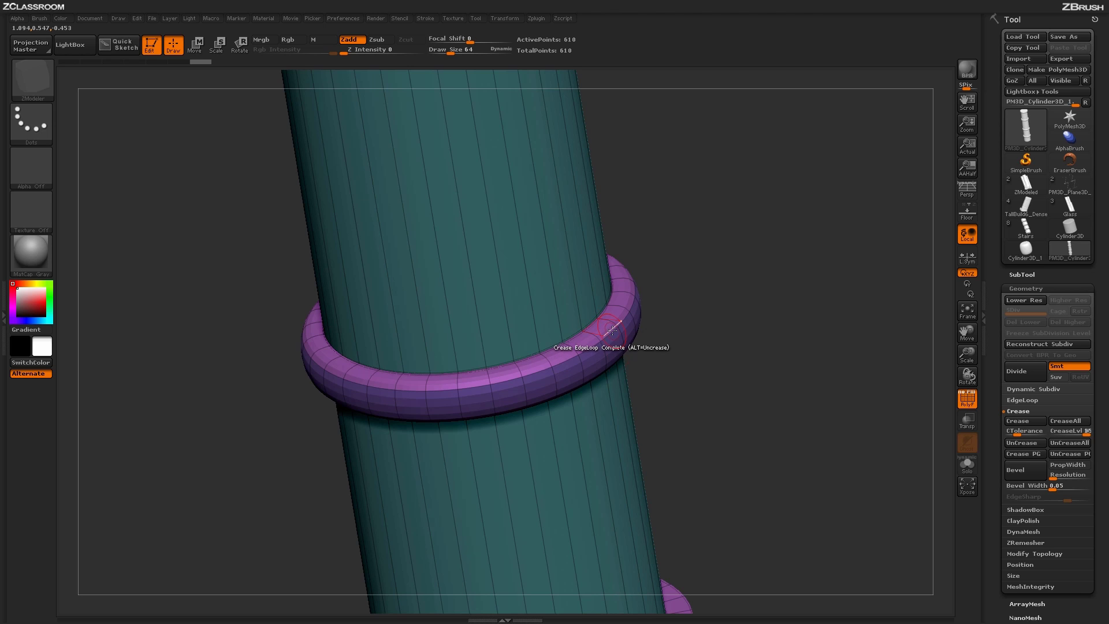
{"action": "left_click", "coordinate": [613, 331]}
{"action": "left_click_drag", "start_coordinate": [731, 427], "coordinate": [652, 335]}
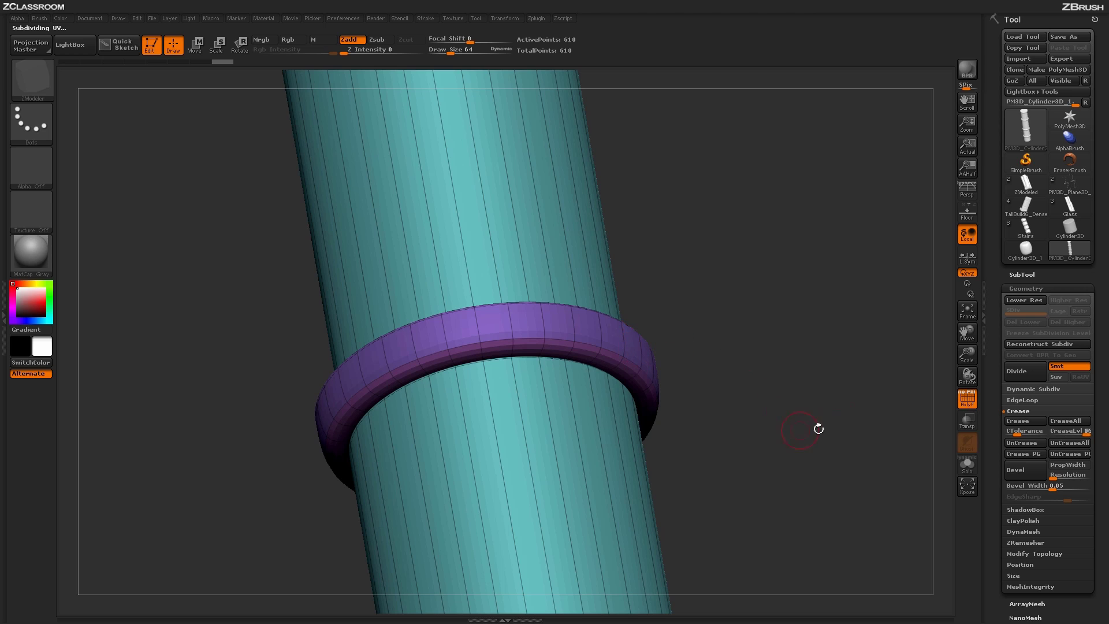
Step: Switch Dynamic Subdivision off and back on in the Geometry settings to compare the third ring's base mesh with its smoothed form
{"action": "left_click", "coordinate": [1023, 390]}
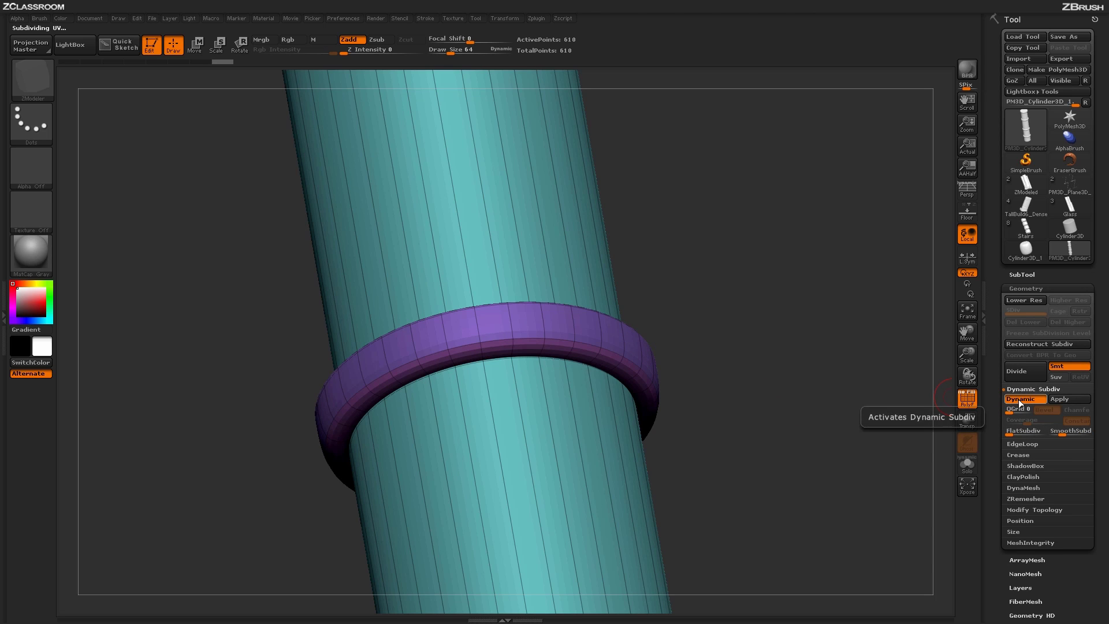
{"action": "left_click", "coordinate": [1014, 401]}
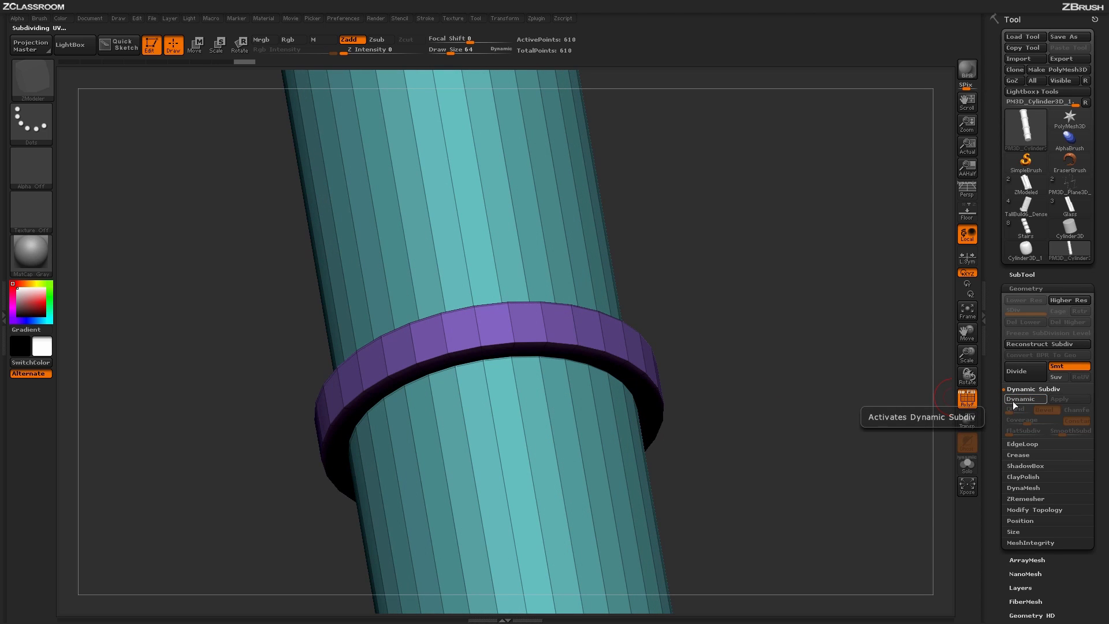
{"action": "left_click", "coordinate": [1012, 401]}
{"action": "left_click_drag", "start_coordinate": [817, 445], "coordinate": [873, 411]}
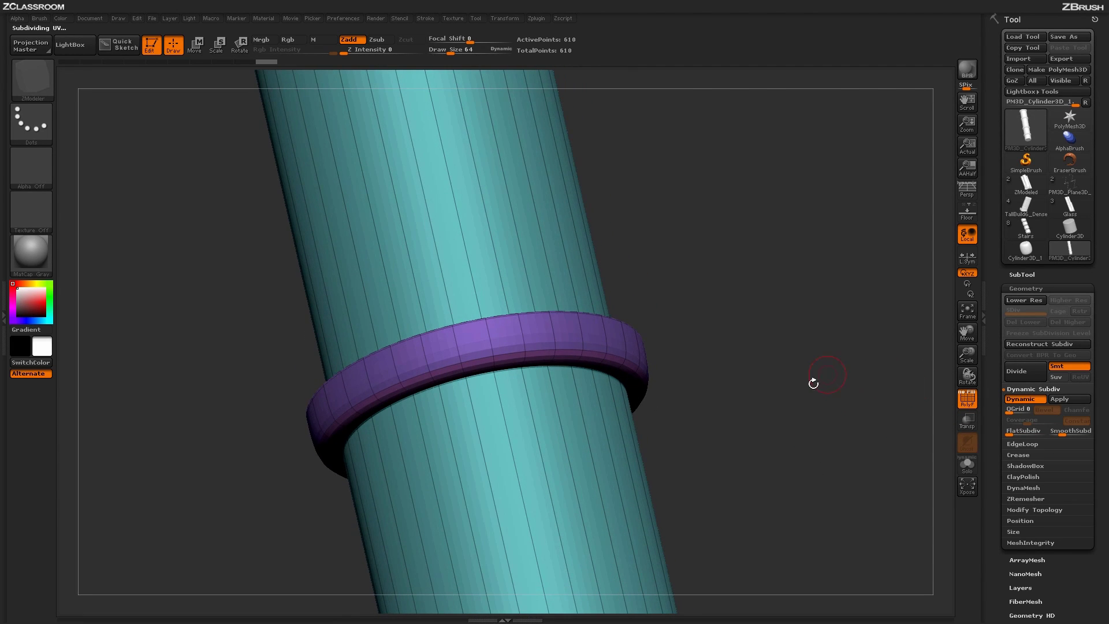
{"action": "left_click_drag", "start_coordinate": [817, 375], "coordinate": [815, 399]}
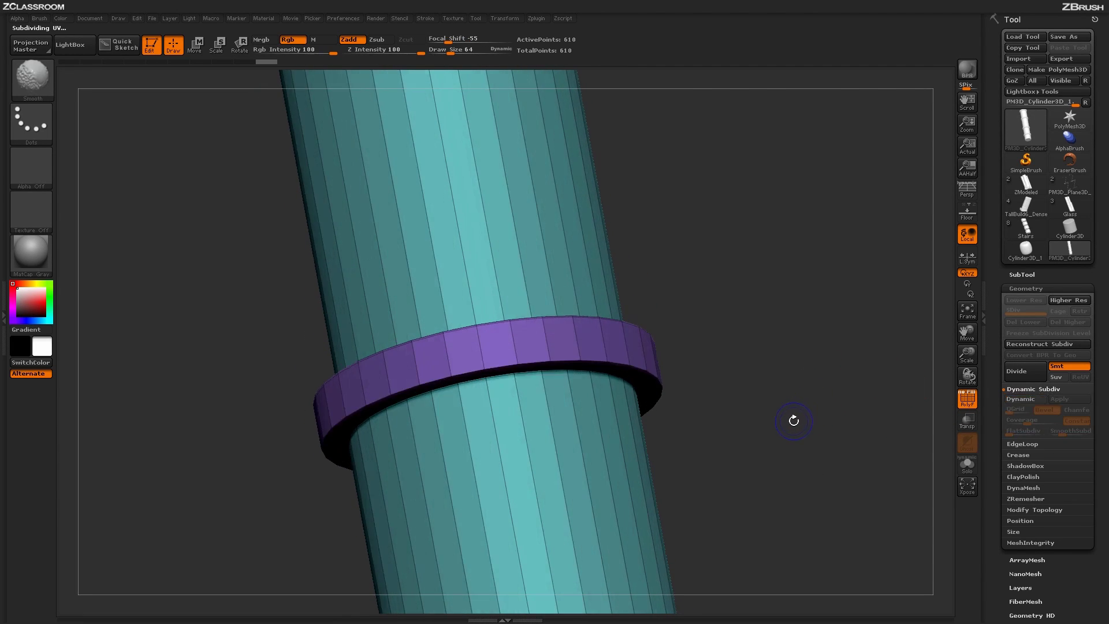
Step: Toggle the Dynamic Subdivision preview repeatedly while examining the ring's underside, and leave it switched on
{"action": "left_click_drag", "start_coordinate": [792, 418], "coordinate": [664, 352]}
{"action": "key", "text": "shift+d"}
{"action": "key", "text": "d"}
{"action": "key", "text": "shift+d"}
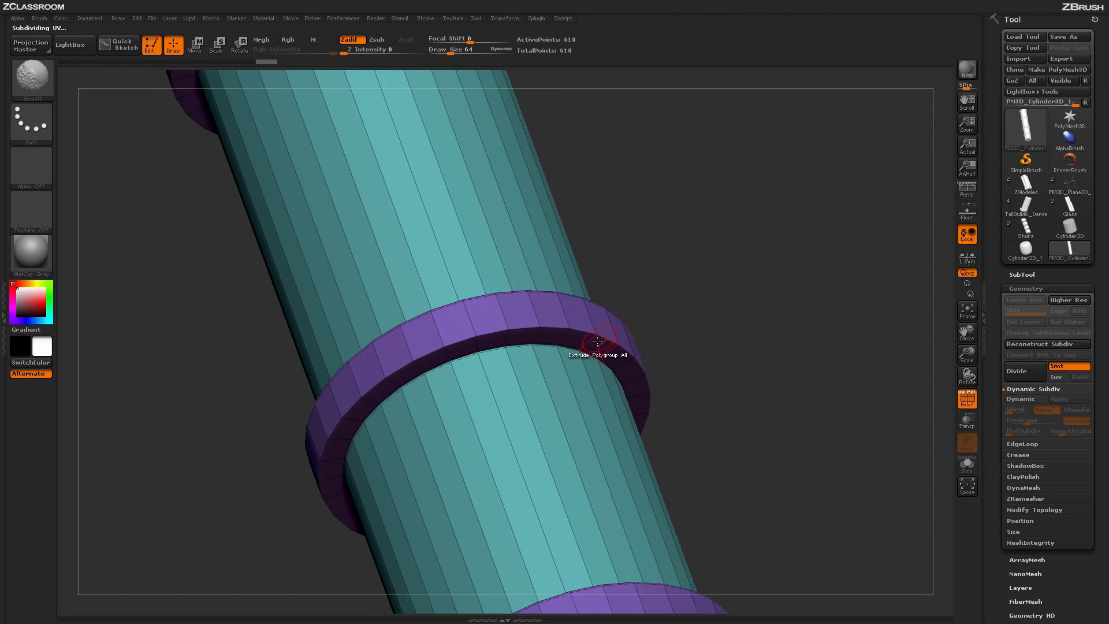
{"action": "left_click_drag", "start_coordinate": [747, 316], "coordinate": [756, 337]}
{"action": "key", "text": "d"}
Step: Frame the whole column upright and hide the polyframe to inspect its smoothed rings
{"action": "left_click_drag", "start_coordinate": [737, 415], "coordinate": [710, 435]}
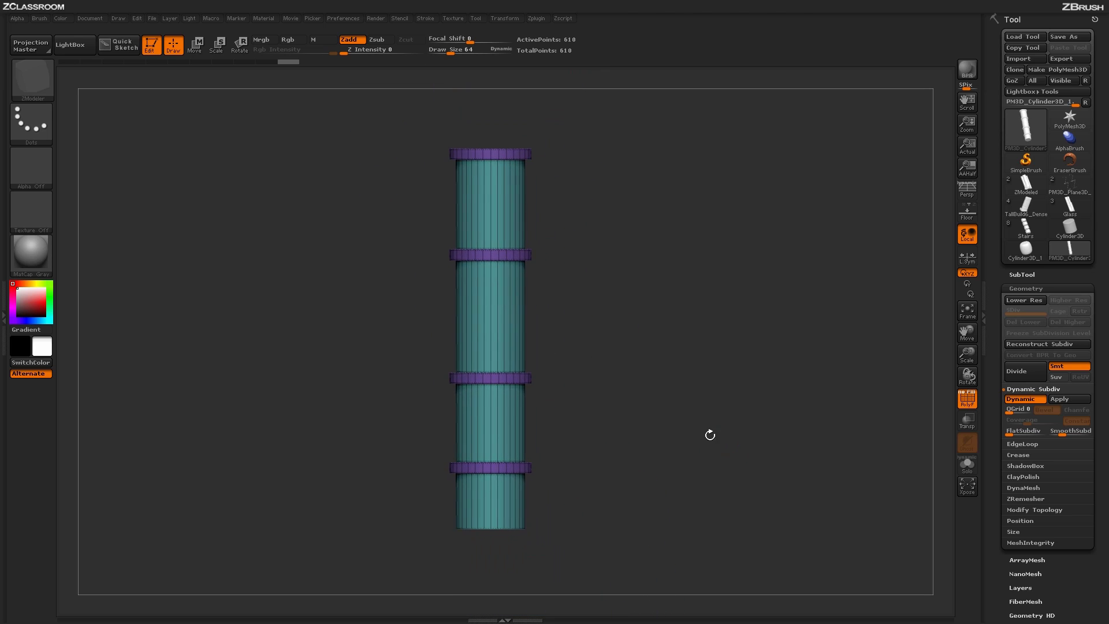
{"action": "left_click", "coordinate": [963, 401]}
{"action": "left_click_drag", "start_coordinate": [782, 406], "coordinate": [593, 400]}
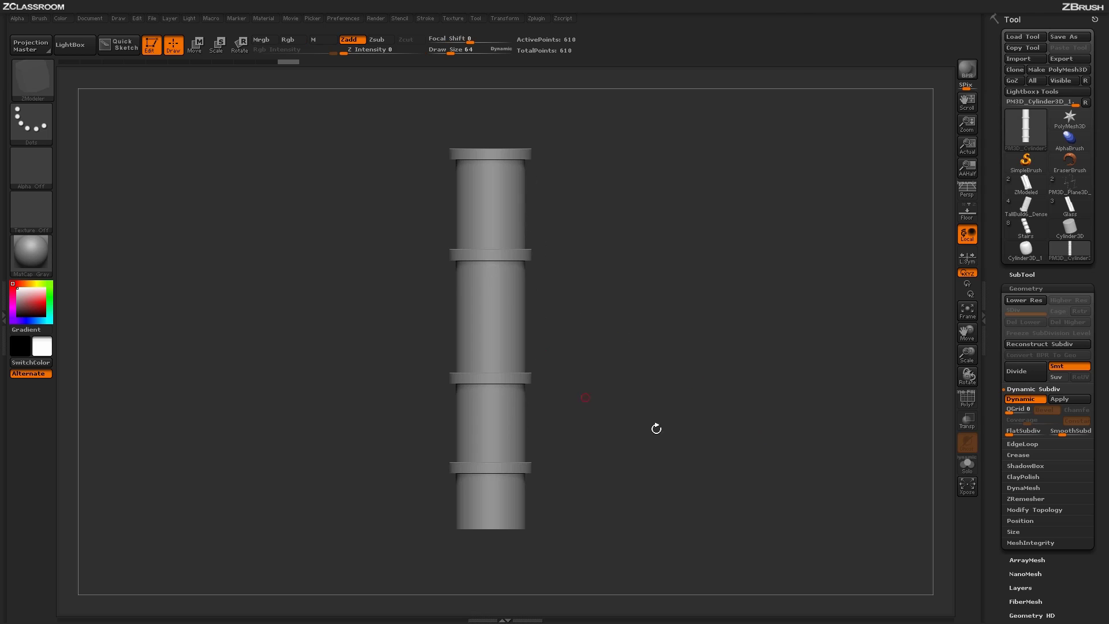